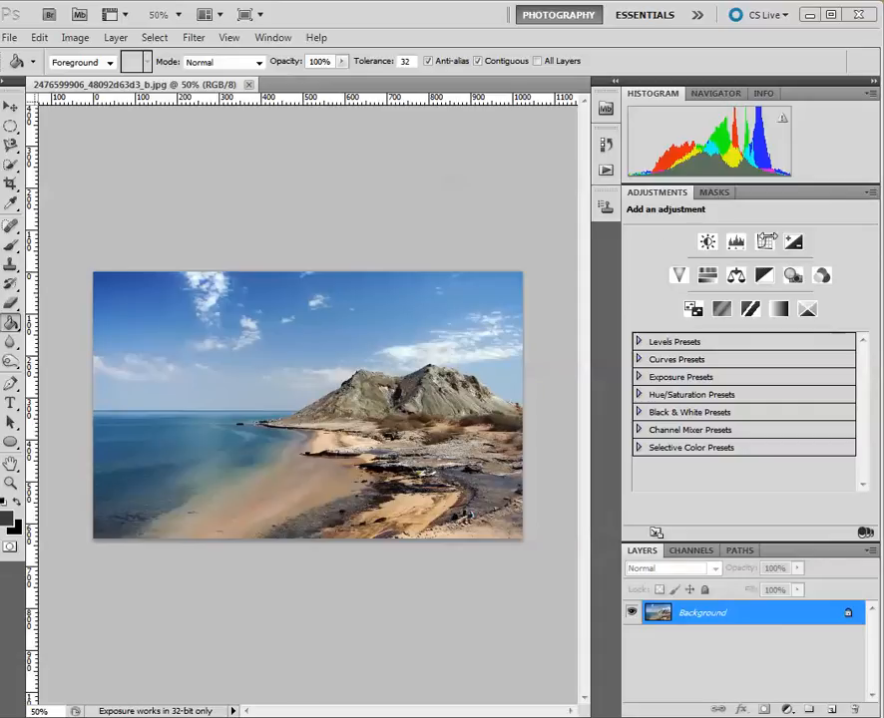
# Duplicate the Background layer, keeping the default name Background copy.
pyautogui.click(116, 38)
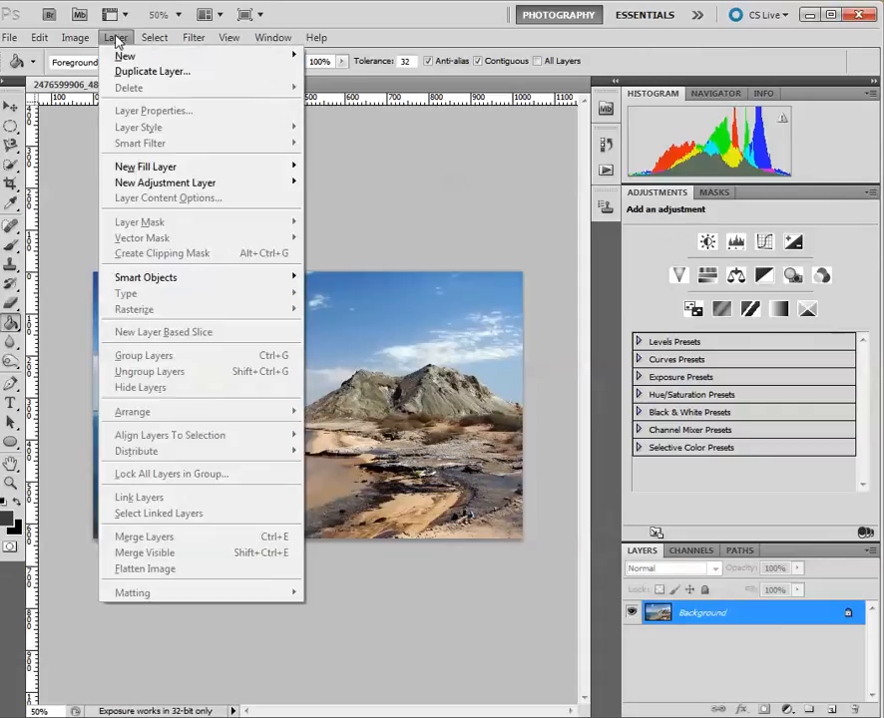
pyautogui.click(165, 72)
pyautogui.click(813, 227)
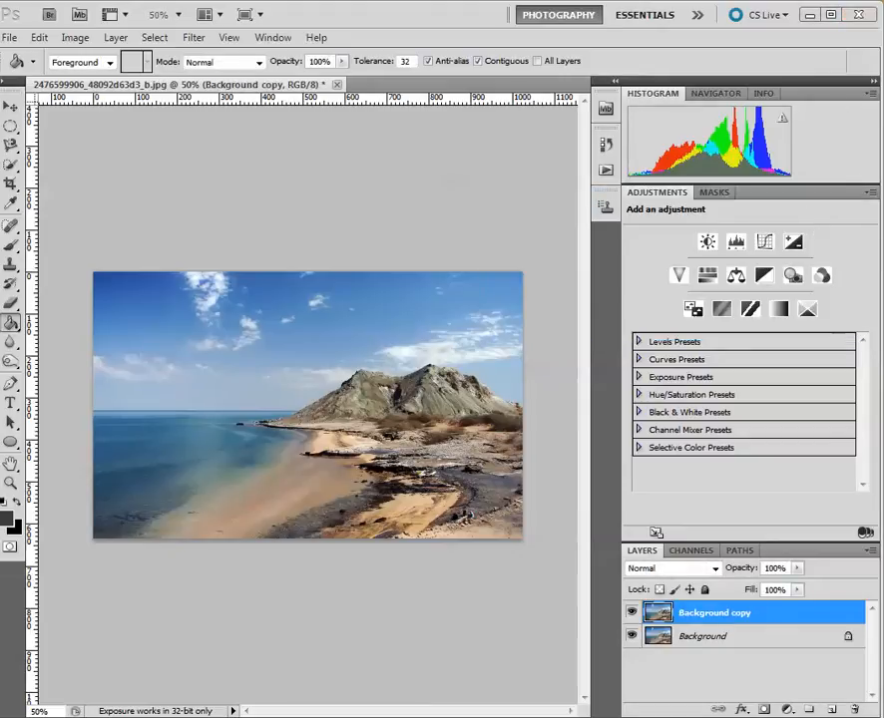
# Add a Brightness/Contrast adjustment layer above the background copy and set its contrast to 20.
pyautogui.click(785, 709)
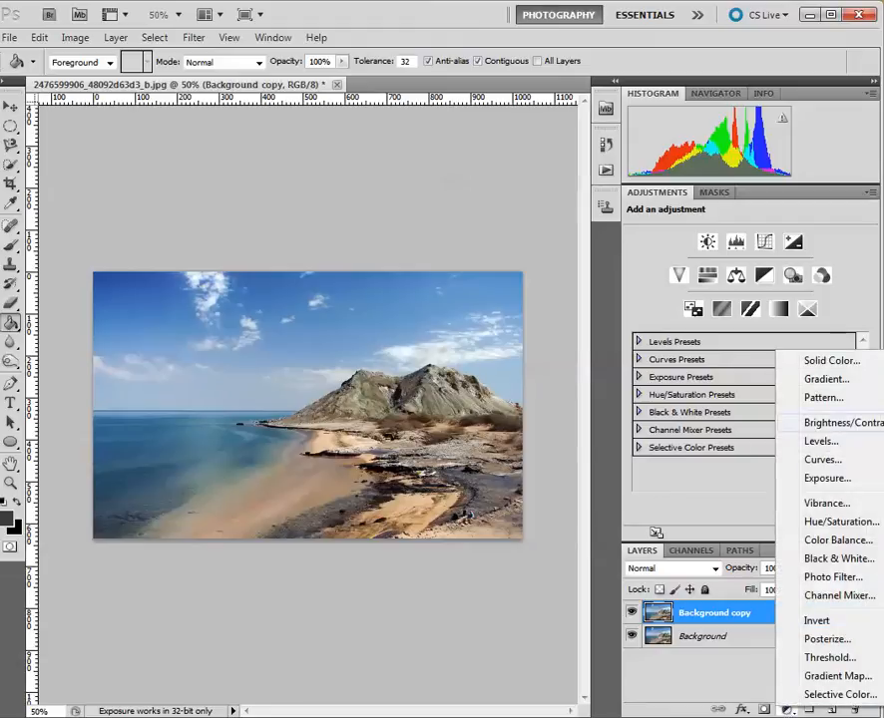
pyautogui.click(838, 422)
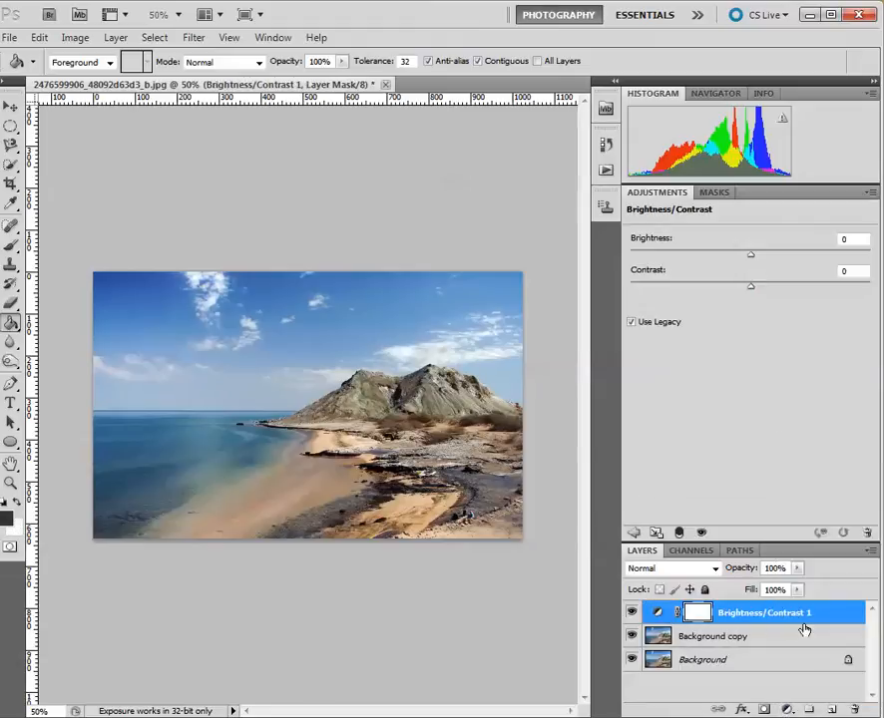
pyautogui.click(846, 269)
pyautogui.write('20')
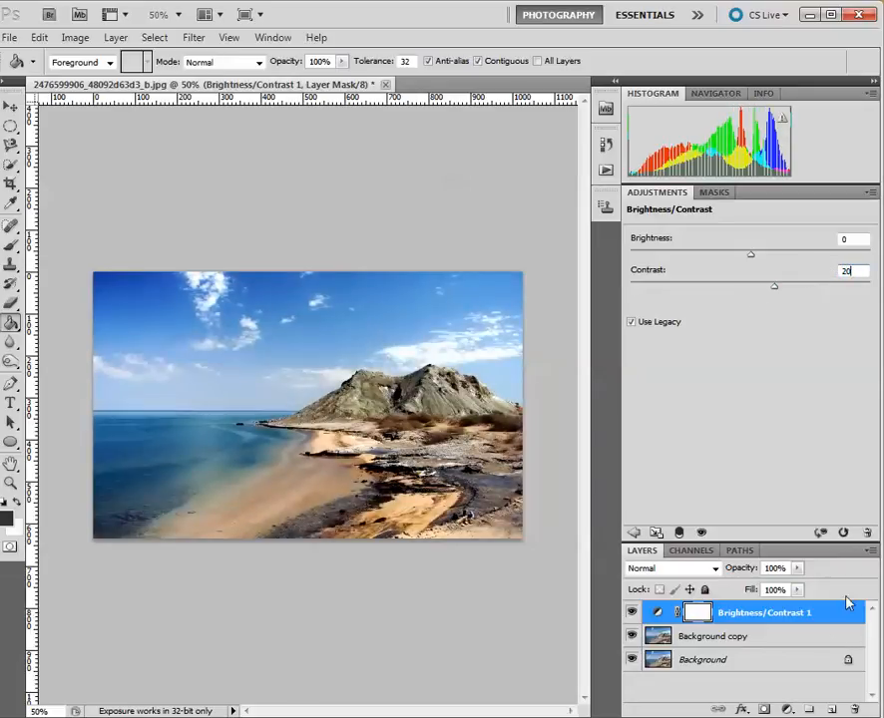
# Add a Hue/Saturation adjustment layer and set the master saturation to 20.
pyautogui.click(785, 709)
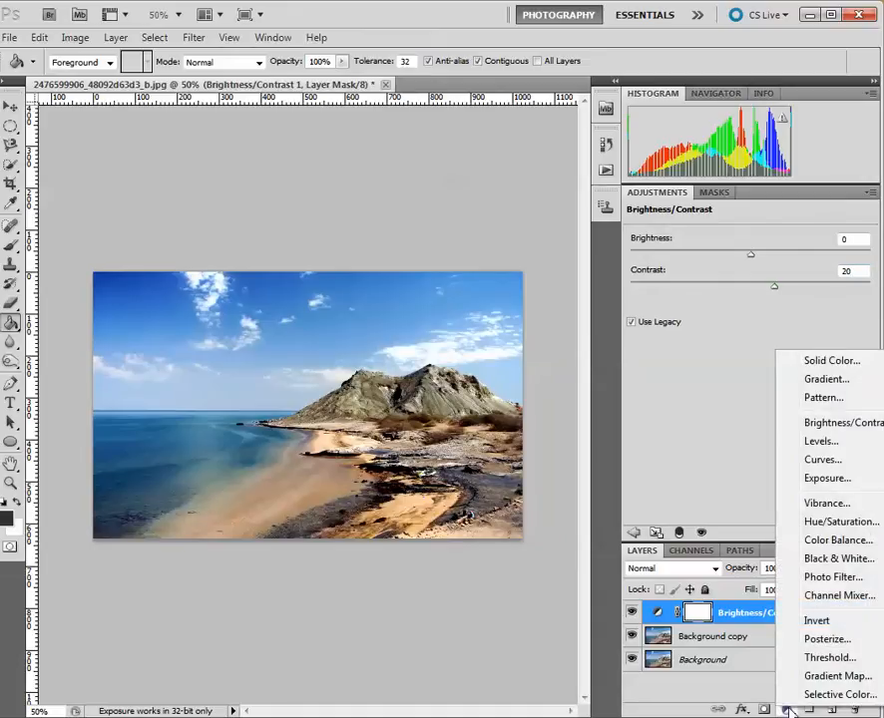
pyautogui.click(826, 521)
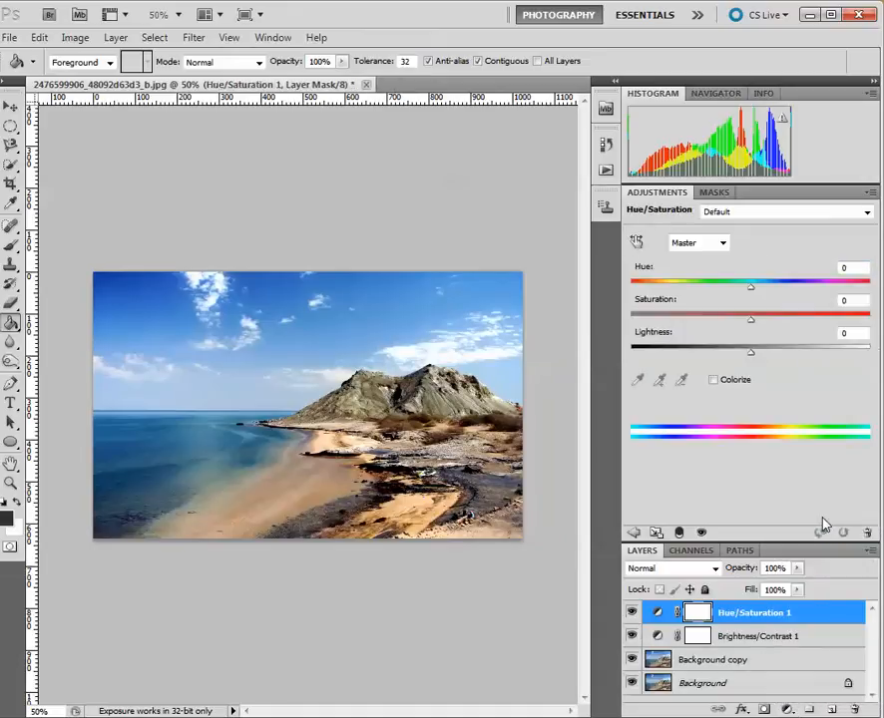
pyautogui.click(838, 301)
pyautogui.write('20')
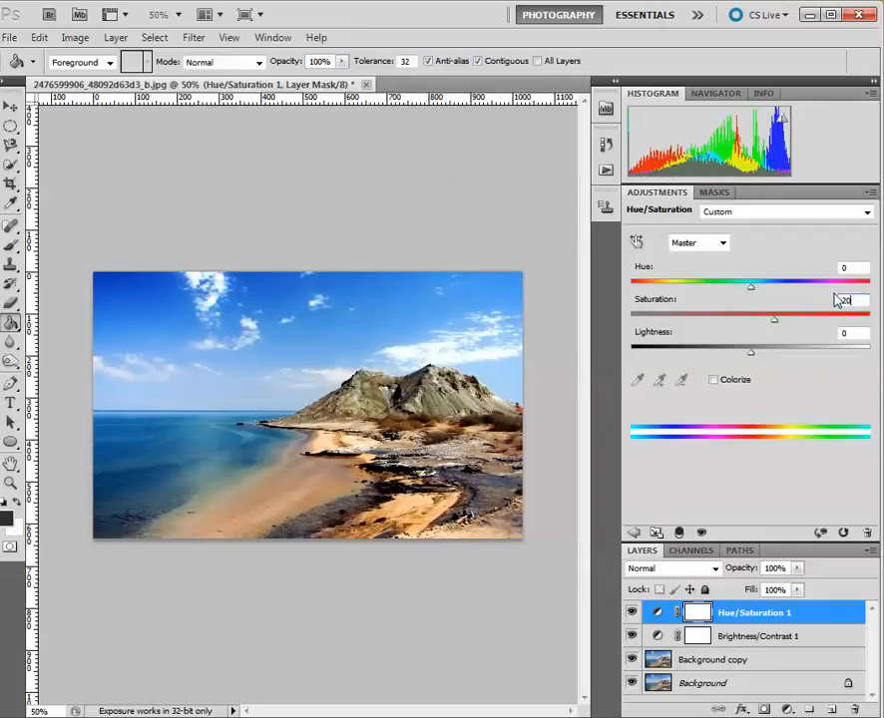
# Add a Curves adjustment layer and shape its red curve with points at about input 237, output 255 and input 99, output 84.
pyautogui.click(786, 708)
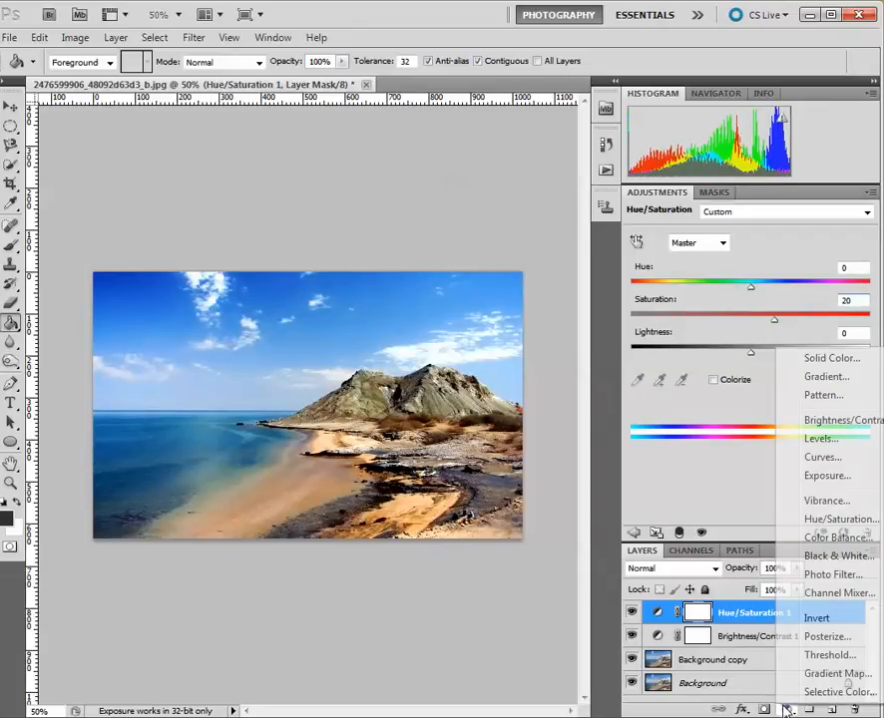
pyautogui.click(847, 460)
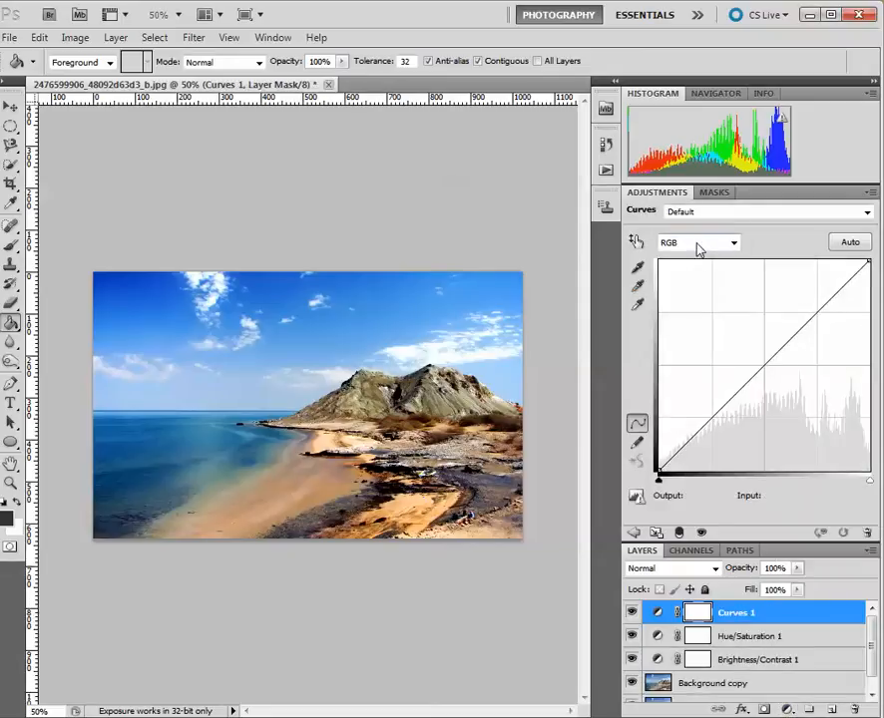
pyautogui.click(733, 243)
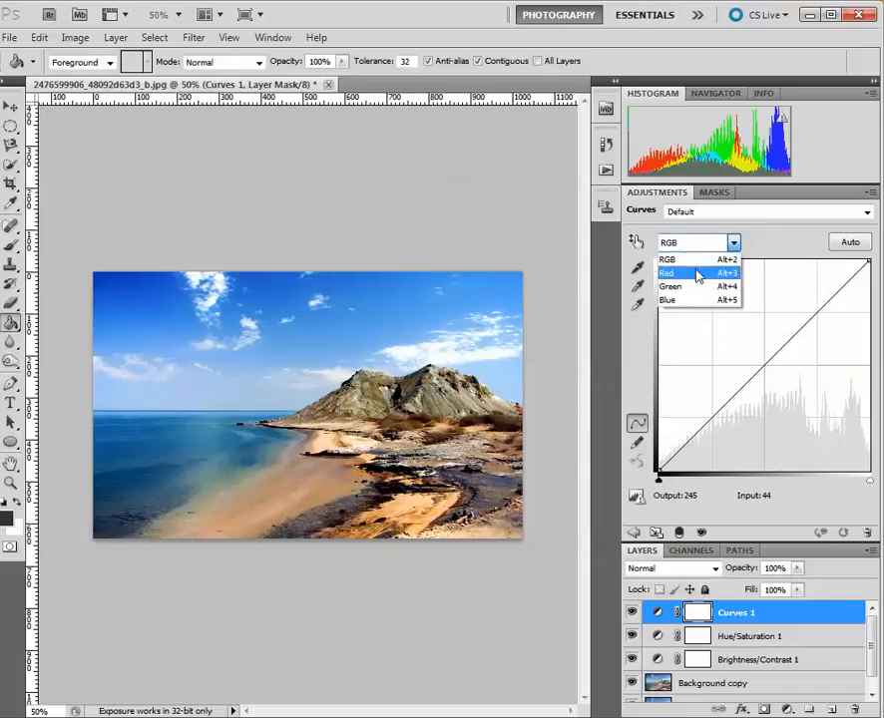
pyautogui.click(696, 273)
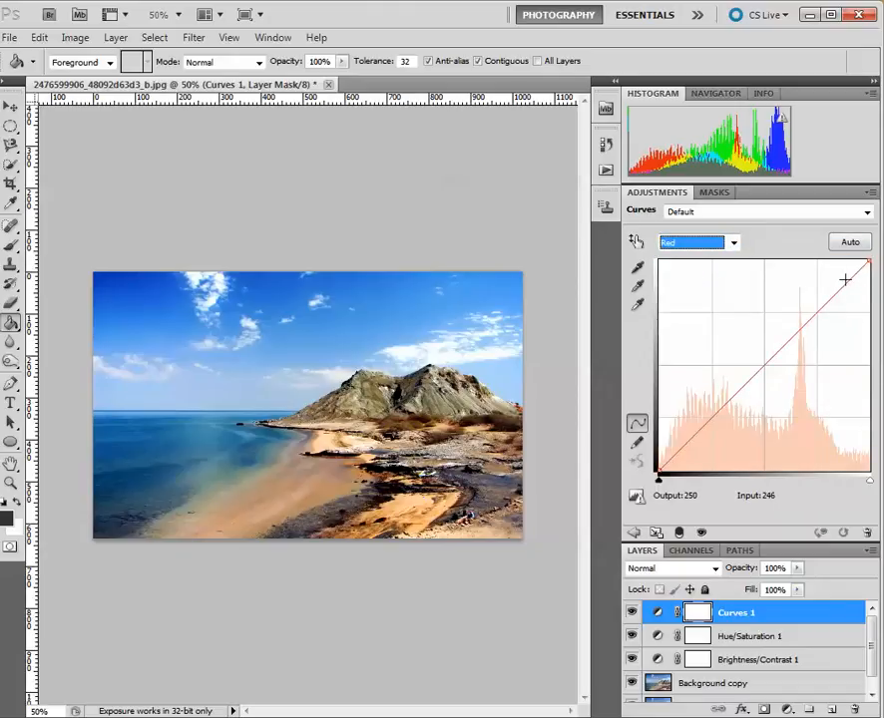
pyautogui.moveTo(869, 261); pyautogui.dragTo(854, 260)
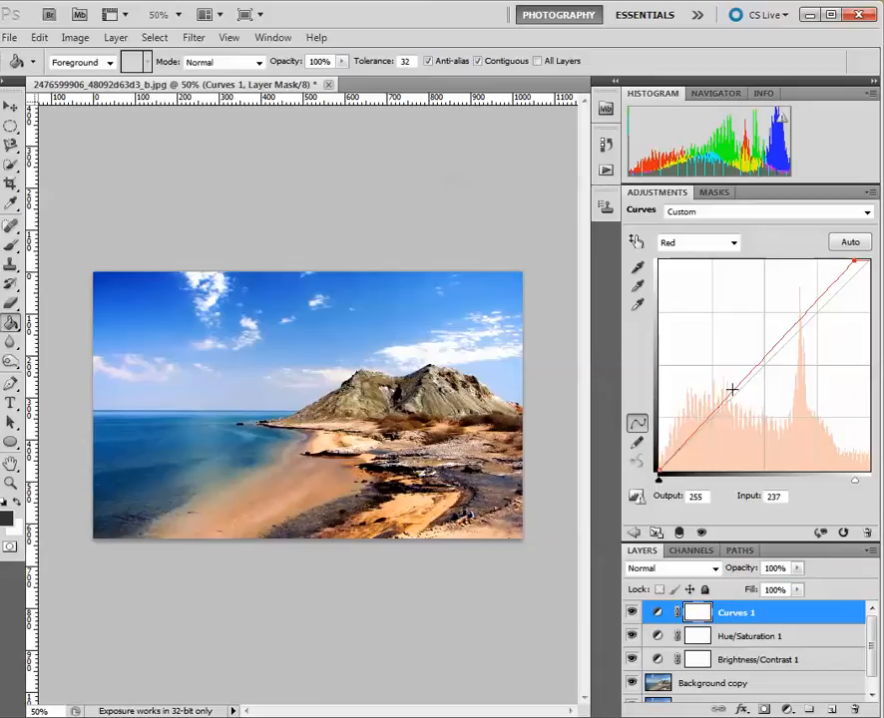
pyautogui.click(735, 387)
pyautogui.moveTo(735, 387); pyautogui.dragTo(740, 401)
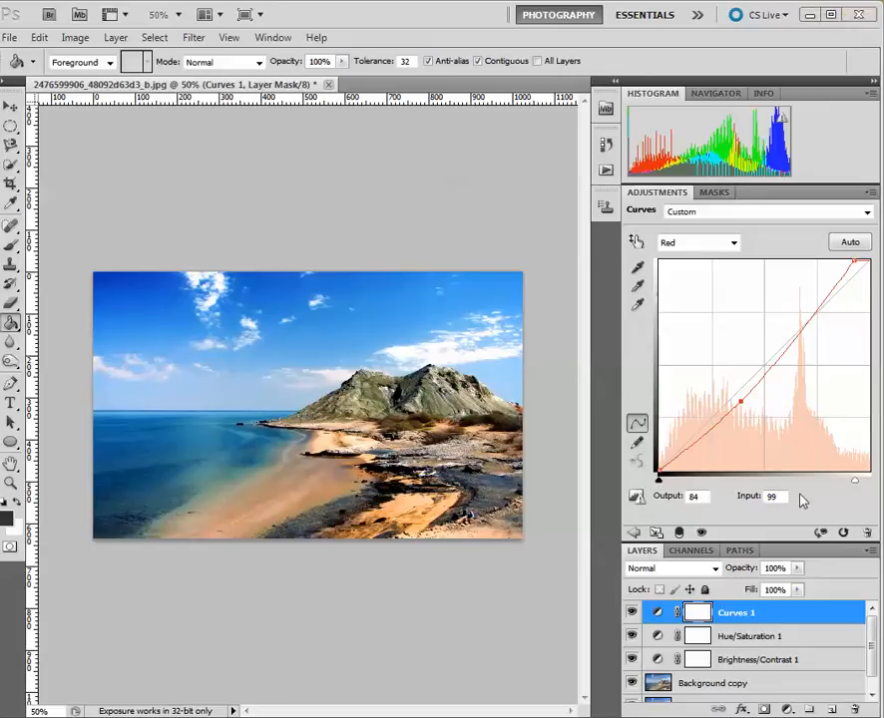
# Shape the green curve with points at about input 203, output 209 and input 88, output 87.
pyautogui.click(733, 242)
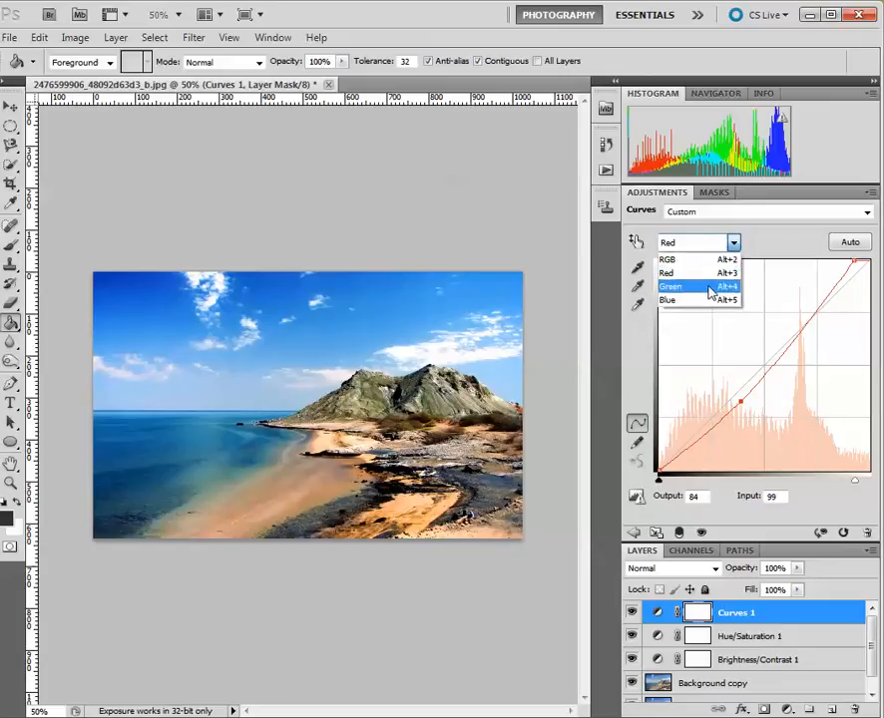
pyautogui.click(705, 287)
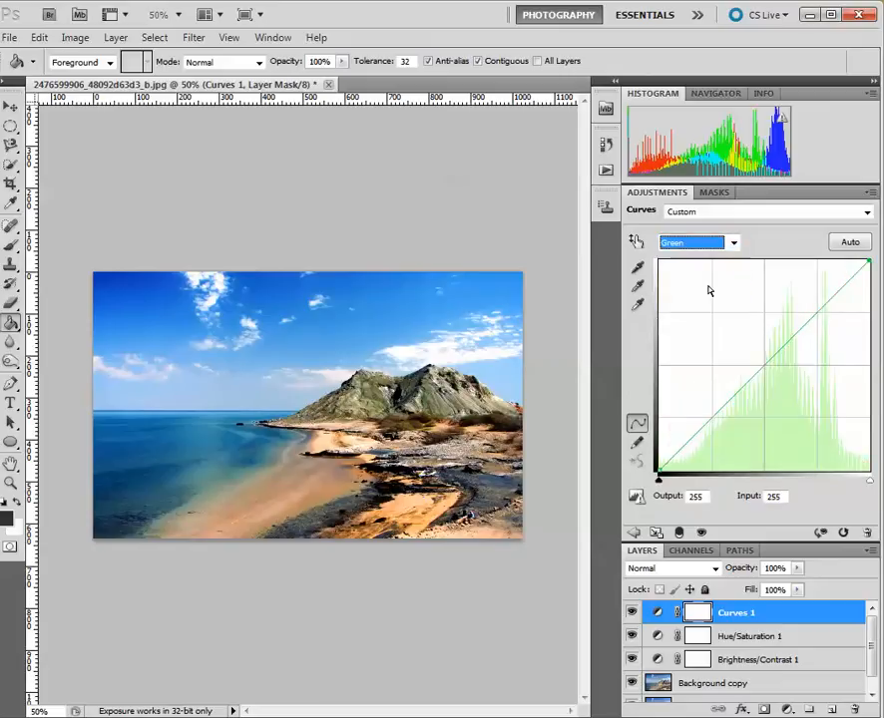
pyautogui.click(832, 297)
pyautogui.moveTo(832, 297); pyautogui.dragTo(827, 299)
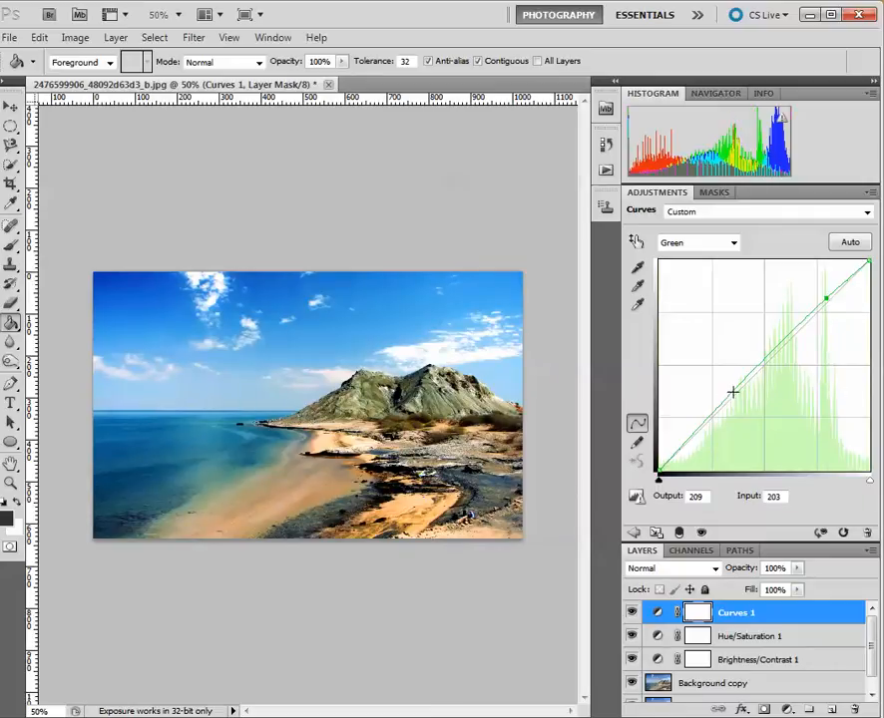
pyautogui.moveTo(732, 392); pyautogui.dragTo(731, 399)
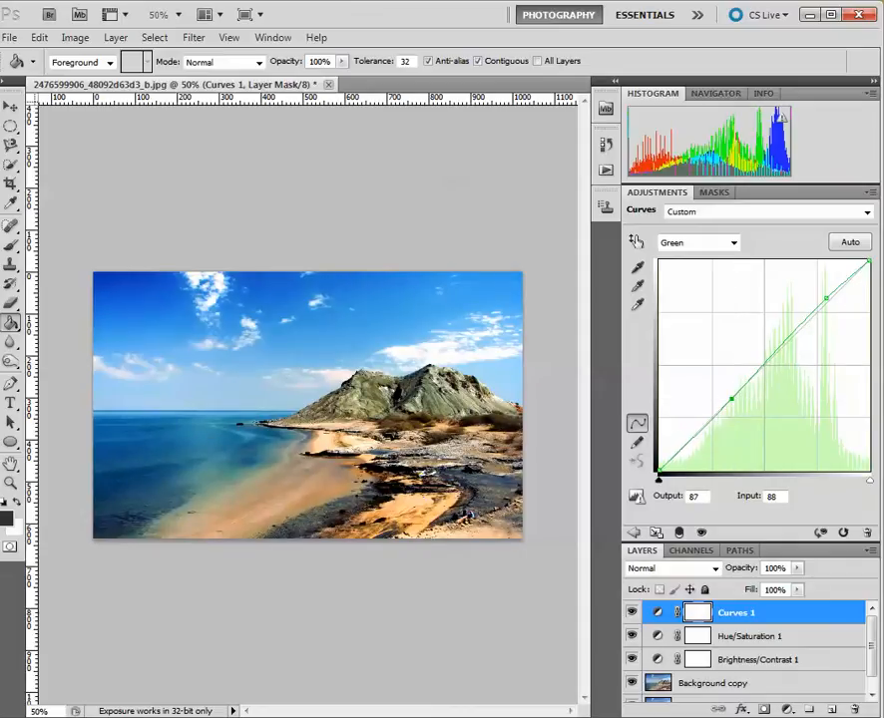
# Flatten the blue curve by setting its highlight end to output 240 and its shadow end to output 15.
pyautogui.click(717, 244)
pyautogui.click(673, 286)
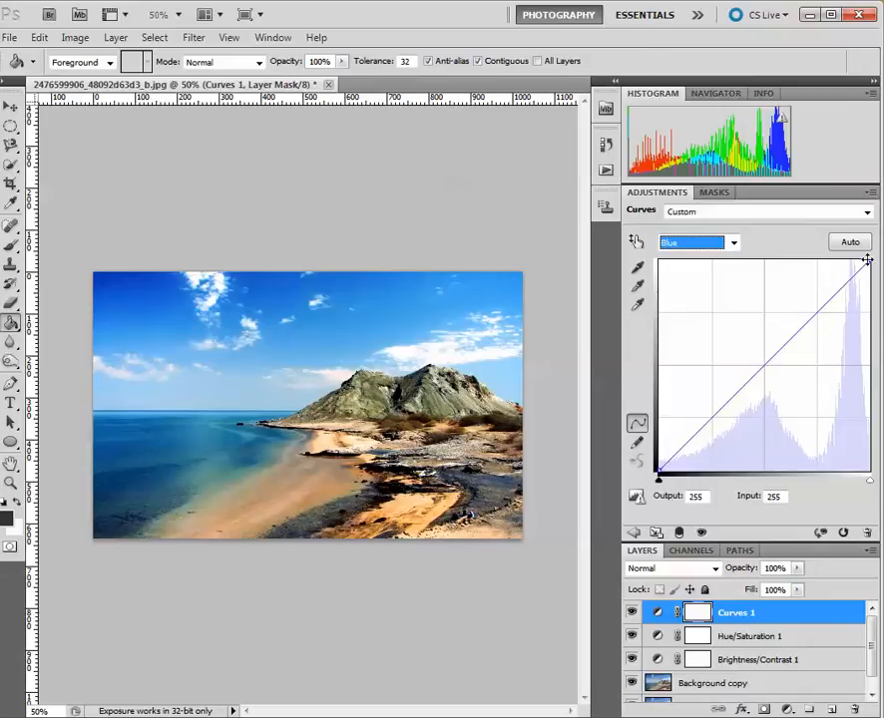
pyautogui.moveTo(867, 262); pyautogui.dragTo(869, 272)
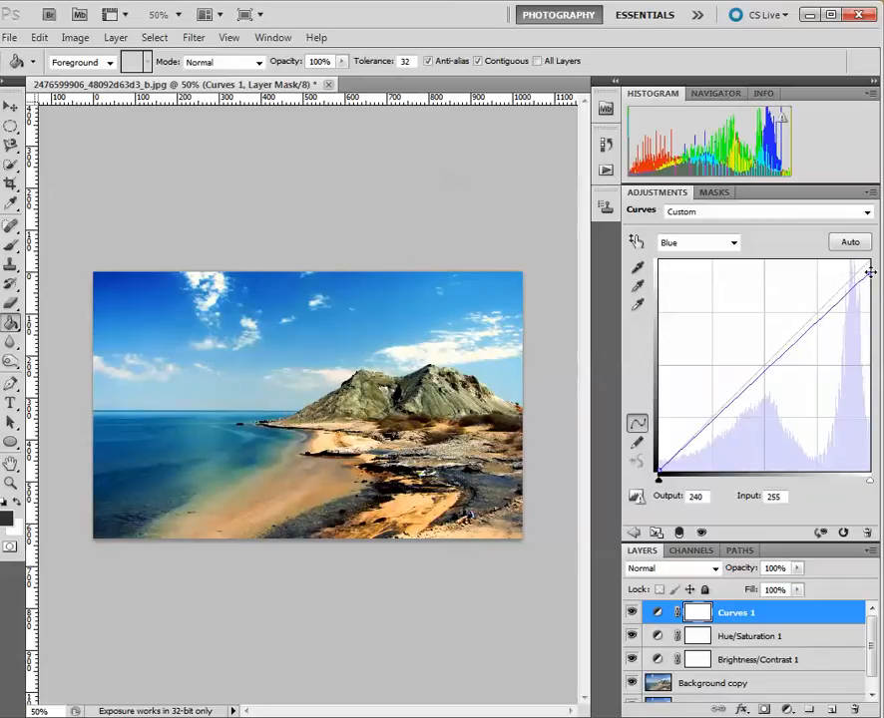
pyautogui.moveTo(660, 469); pyautogui.dragTo(657, 458)
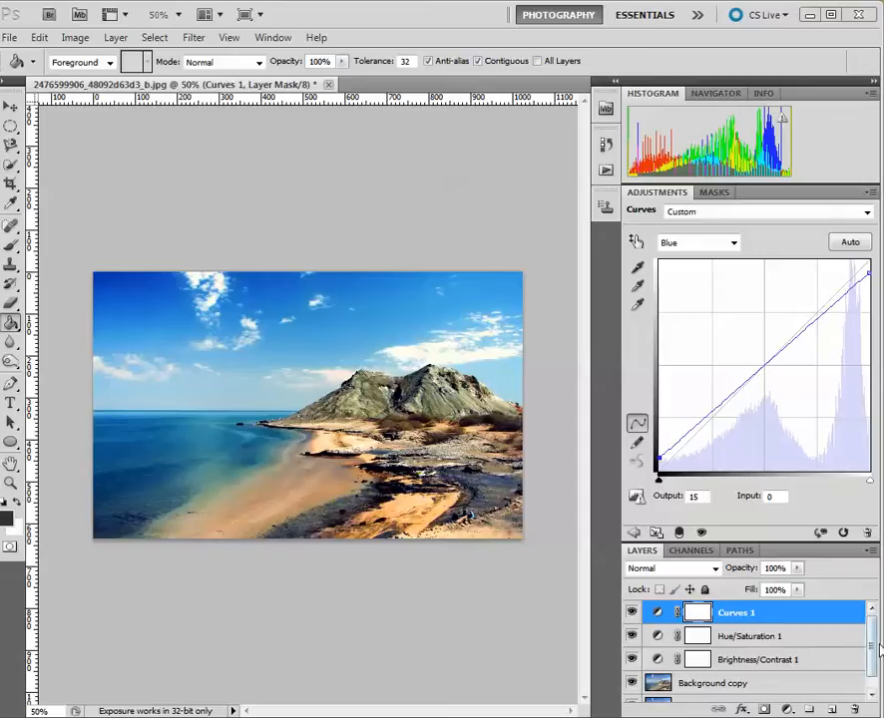
# Convert the Background copy layer into a smart object for smart filters.
pyautogui.scroll(-1, 848, 678)
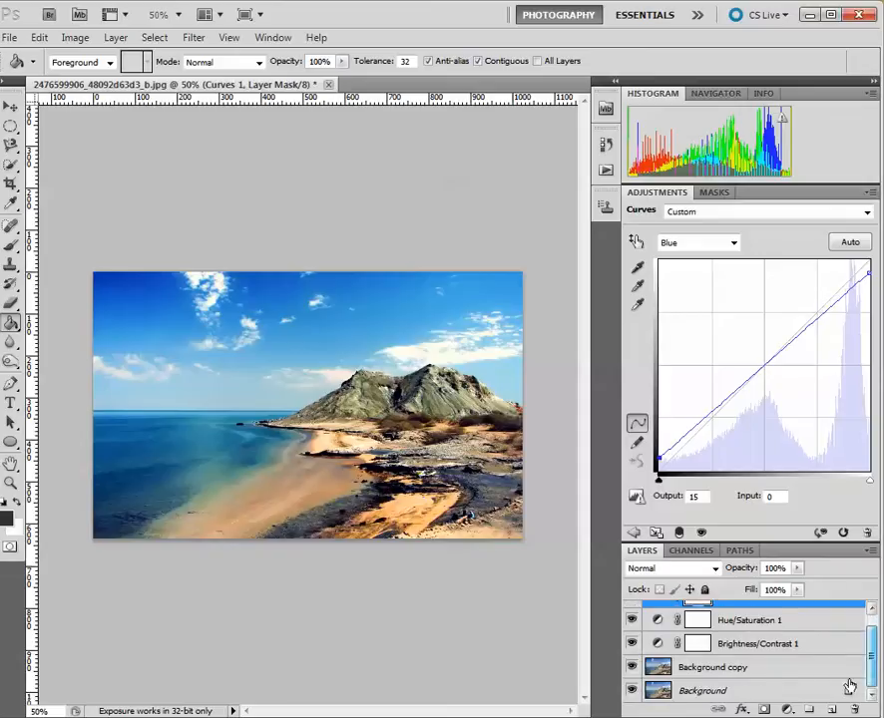
pyautogui.click(723, 670)
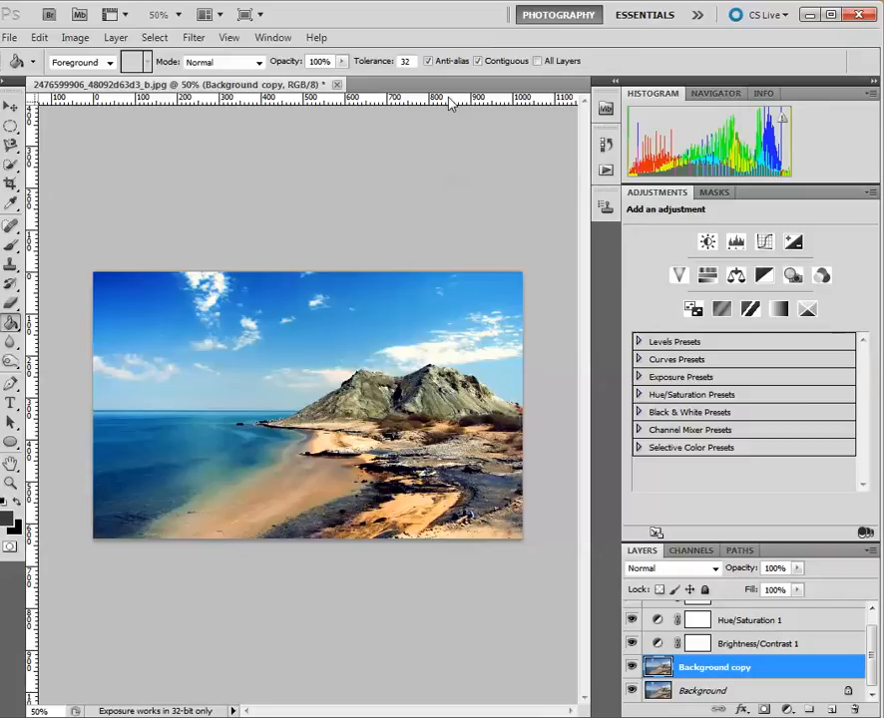
pyautogui.click(195, 40)
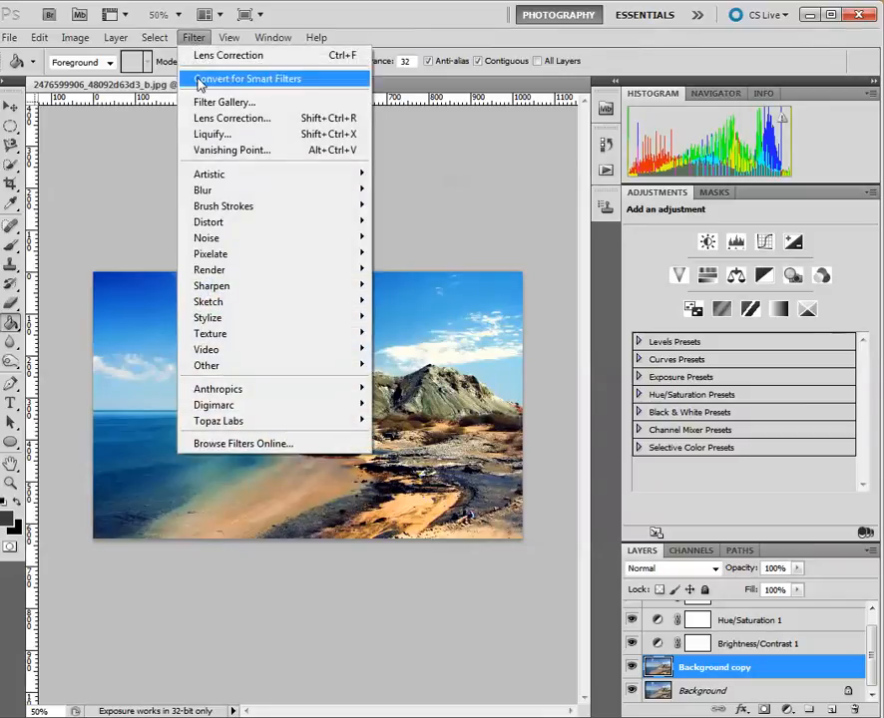
pyautogui.click(198, 80)
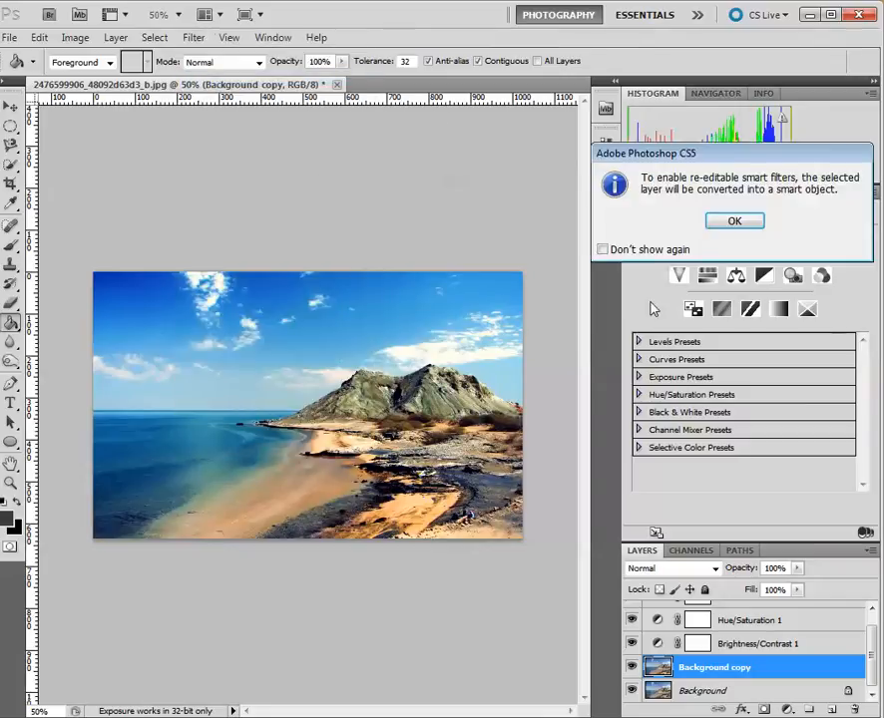
pyautogui.click(730, 225)
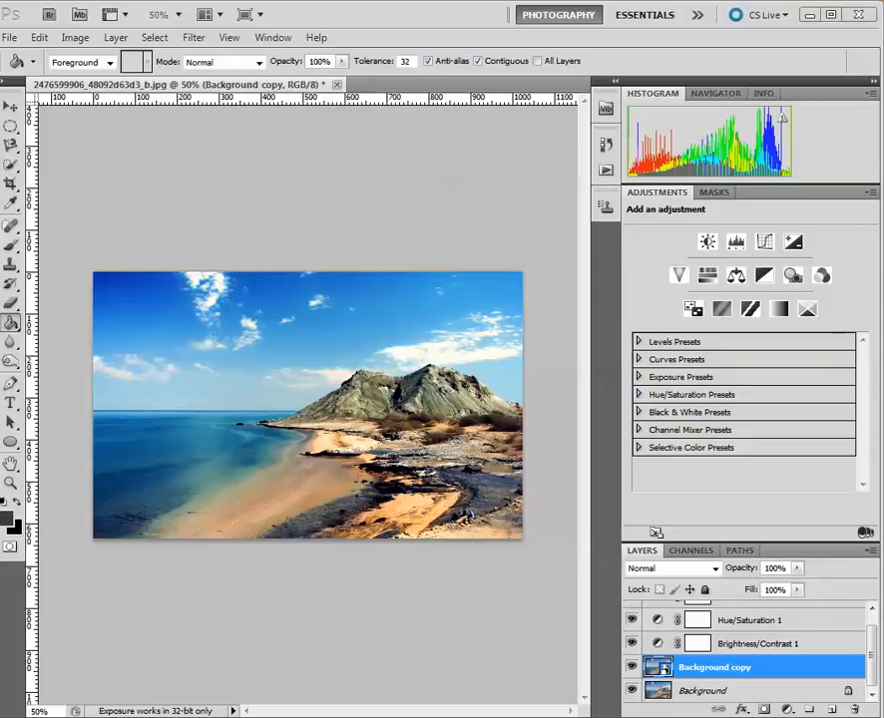
# Apply a Lens Correction filter to the background copy with a custom vignette amount of -100.
pyautogui.click(193, 37)
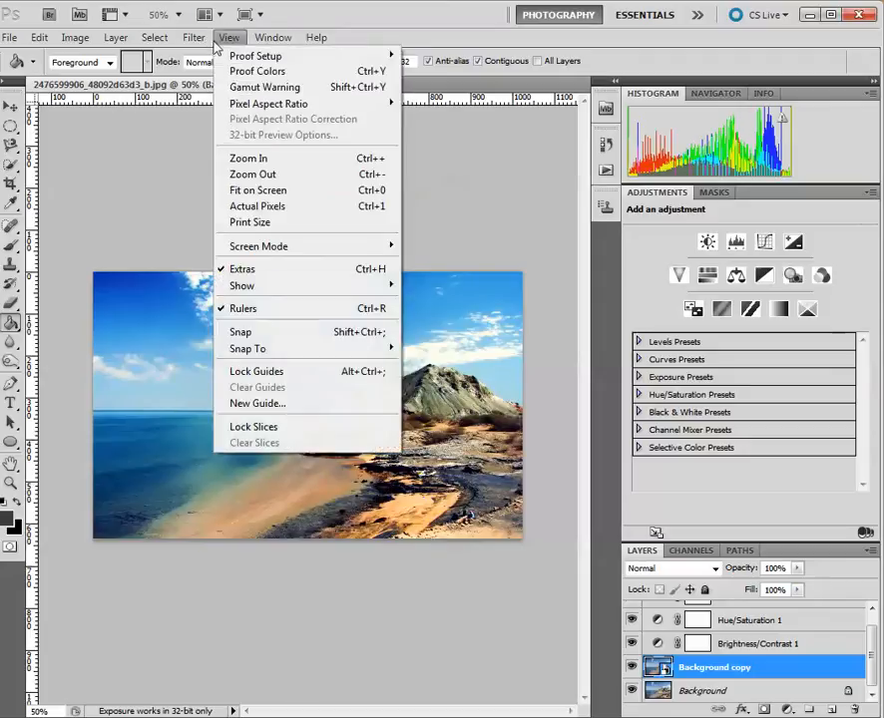
pyautogui.click(229, 118)
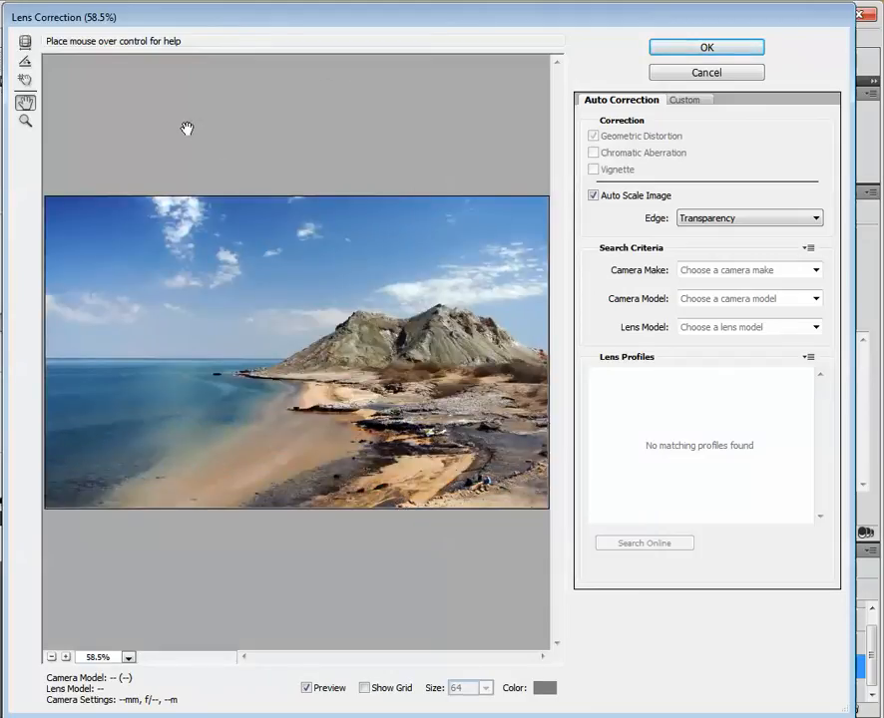
pyautogui.click(687, 101)
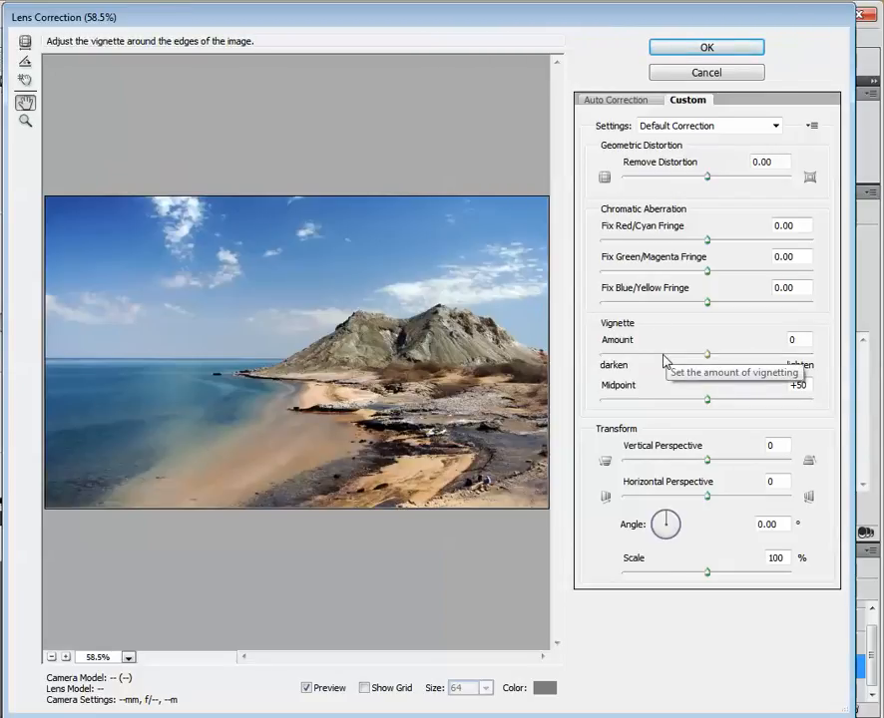
pyautogui.click(809, 341)
pyautogui.write('-100')
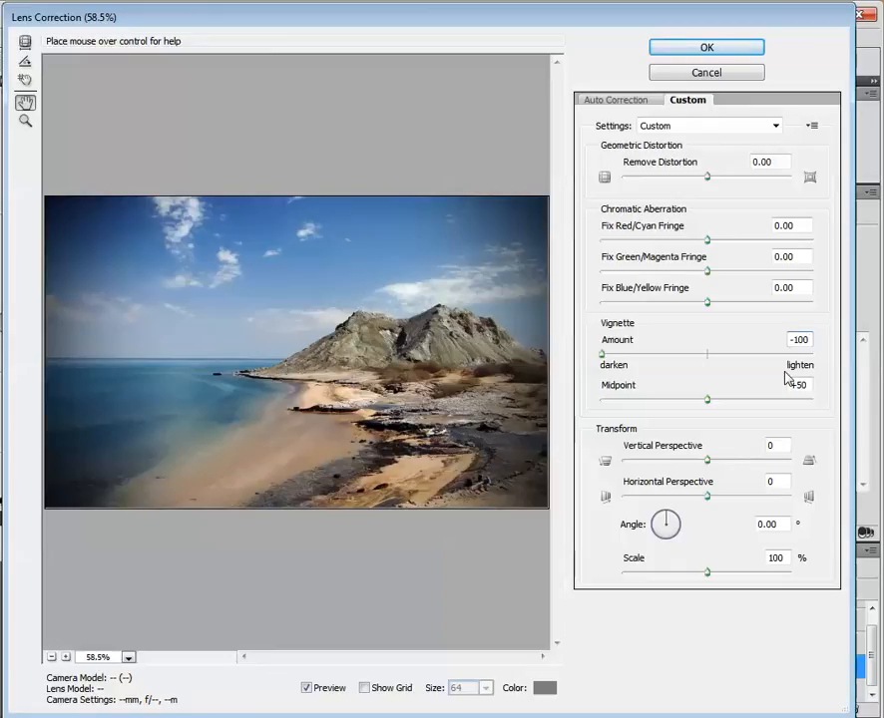
pyautogui.click(739, 54)
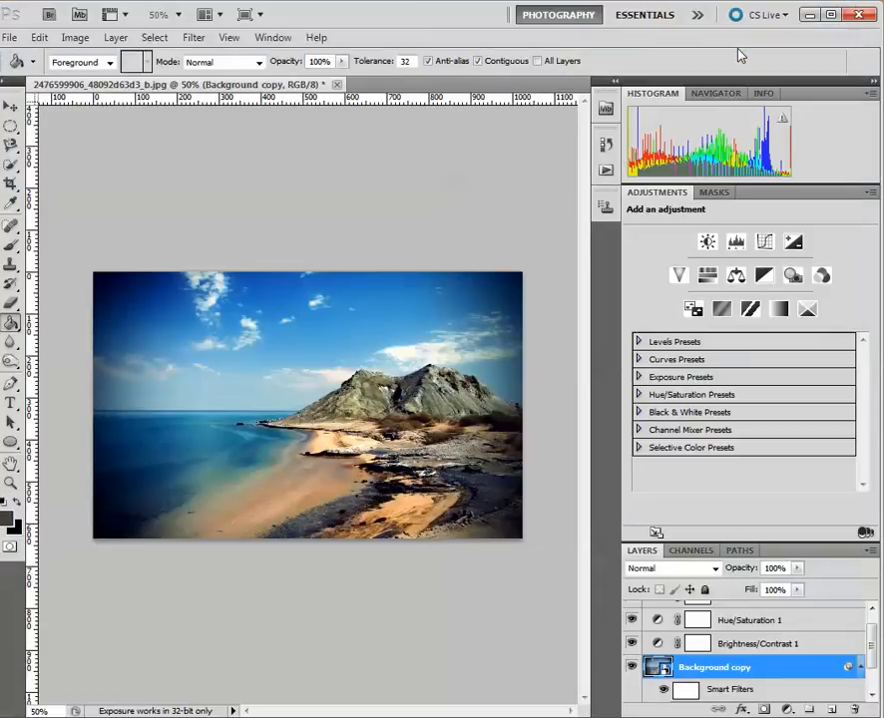
# Set the opacity of the Background copy layer to 70%.
pyautogui.moveTo(869, 632); pyautogui.dragTo(874, 654)
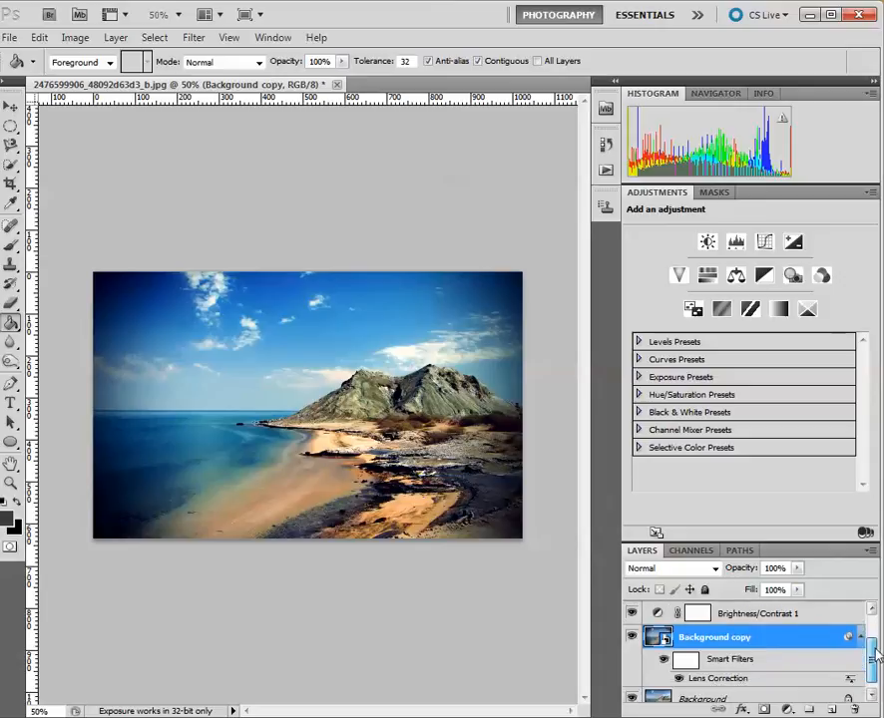
pyautogui.click(799, 567)
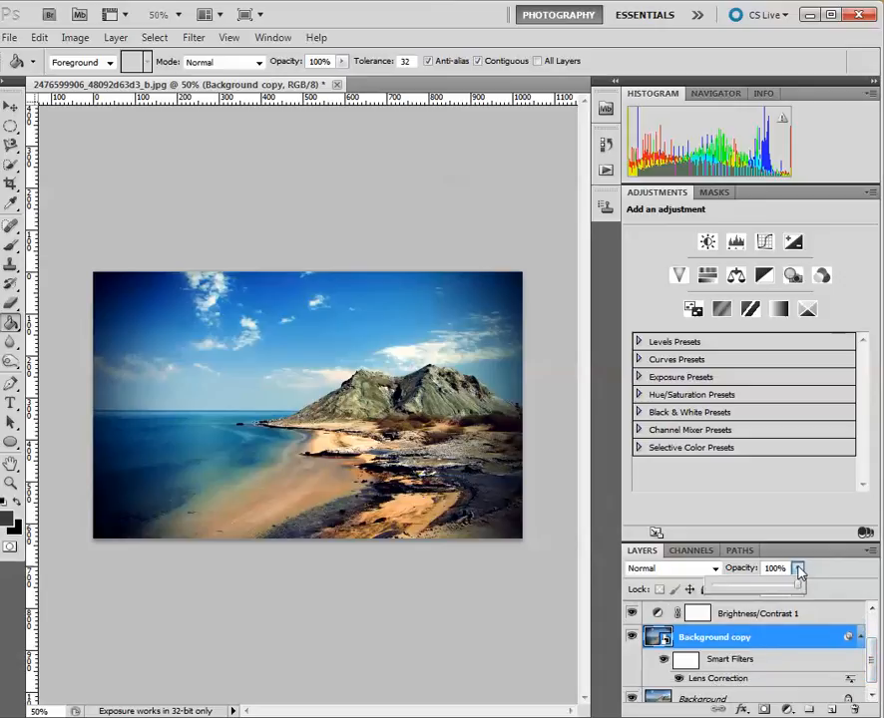
pyautogui.click(736, 566)
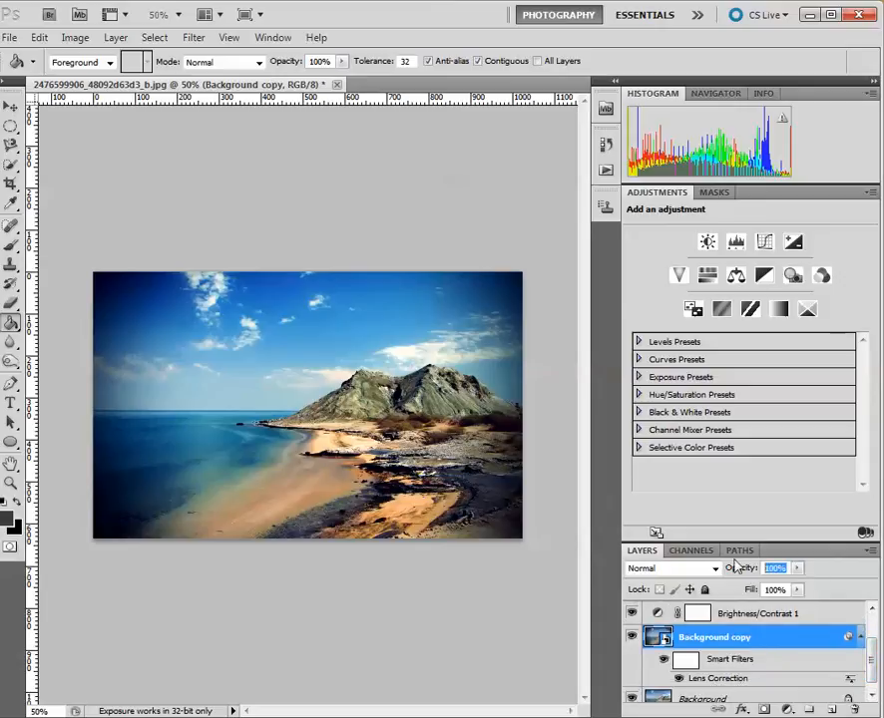
pyautogui.write('70')
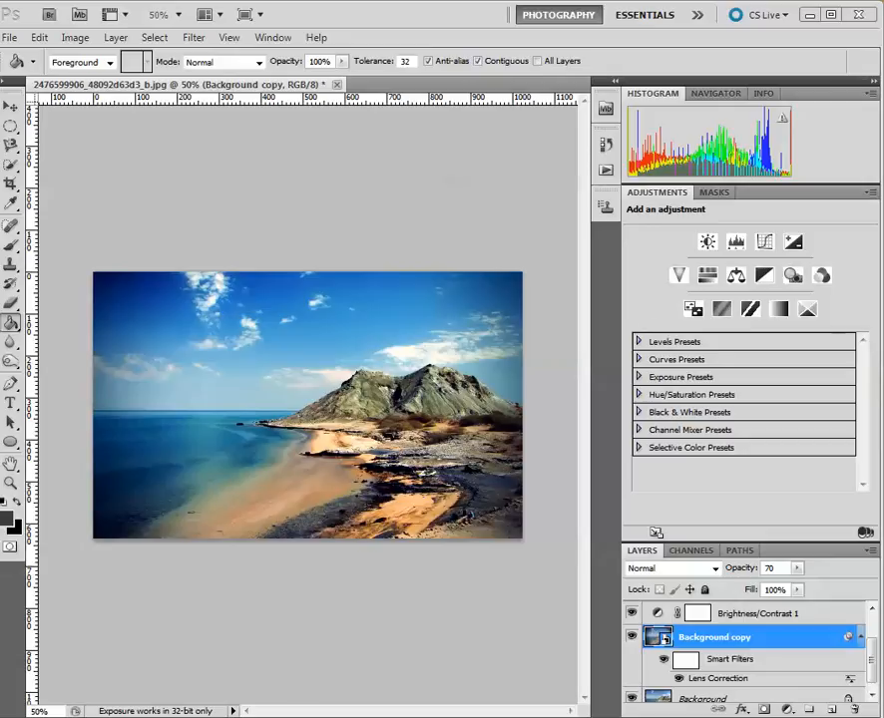
# Add a colorized Hue/Saturation adjustment layer above the Background copy with hue 30, saturation 19 and lightness +5.
pyautogui.click(871, 662)
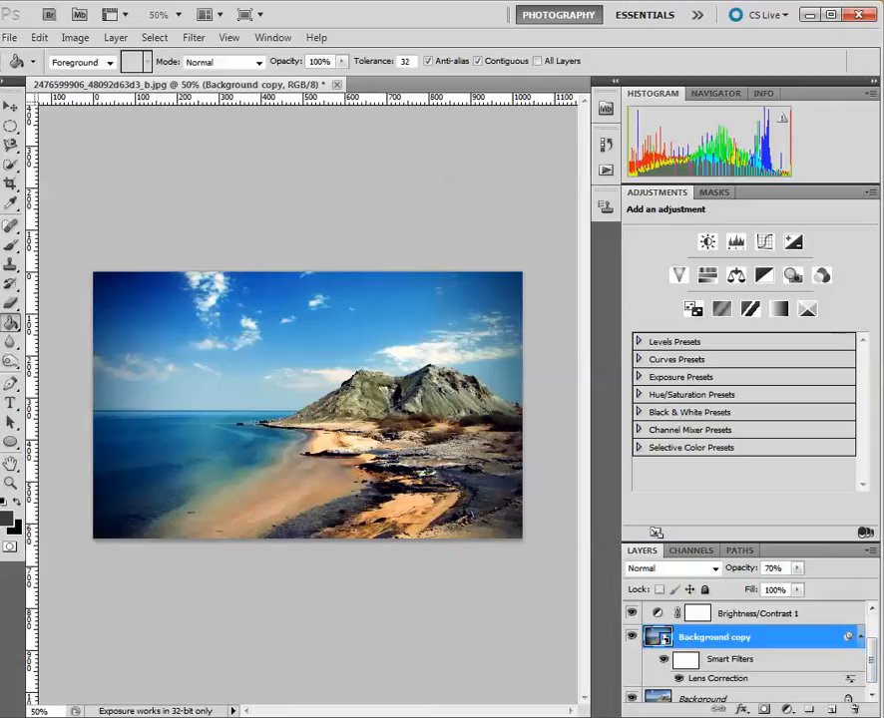
pyautogui.click(787, 709)
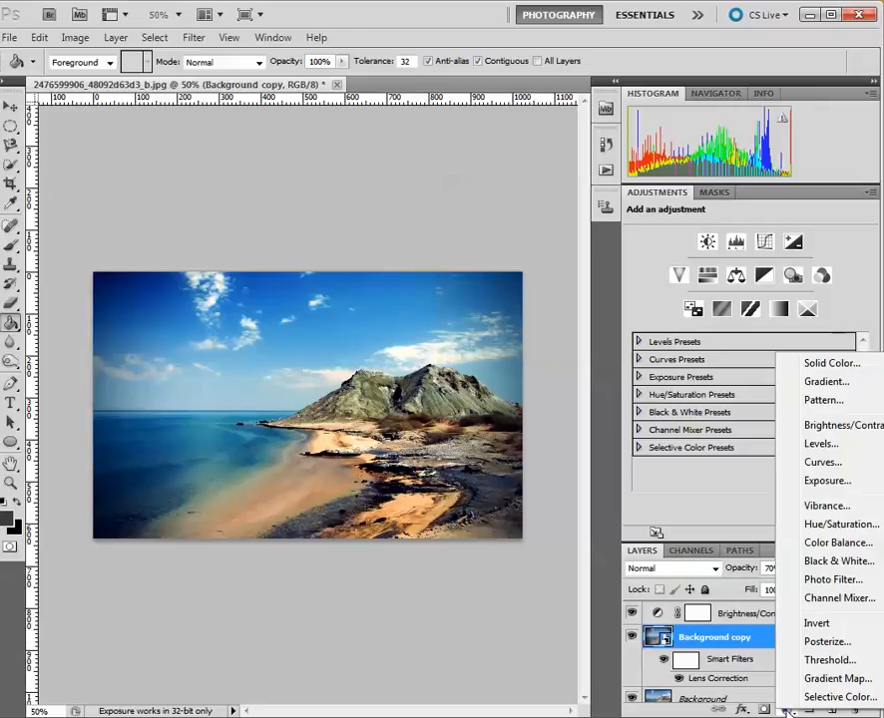
pyautogui.click(856, 527)
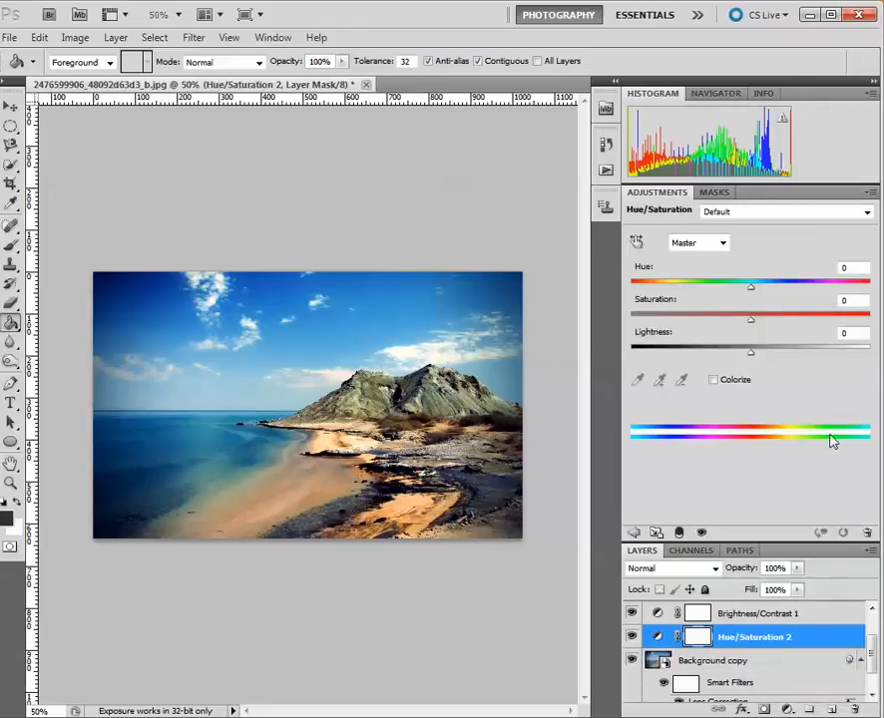
pyautogui.click(713, 381)
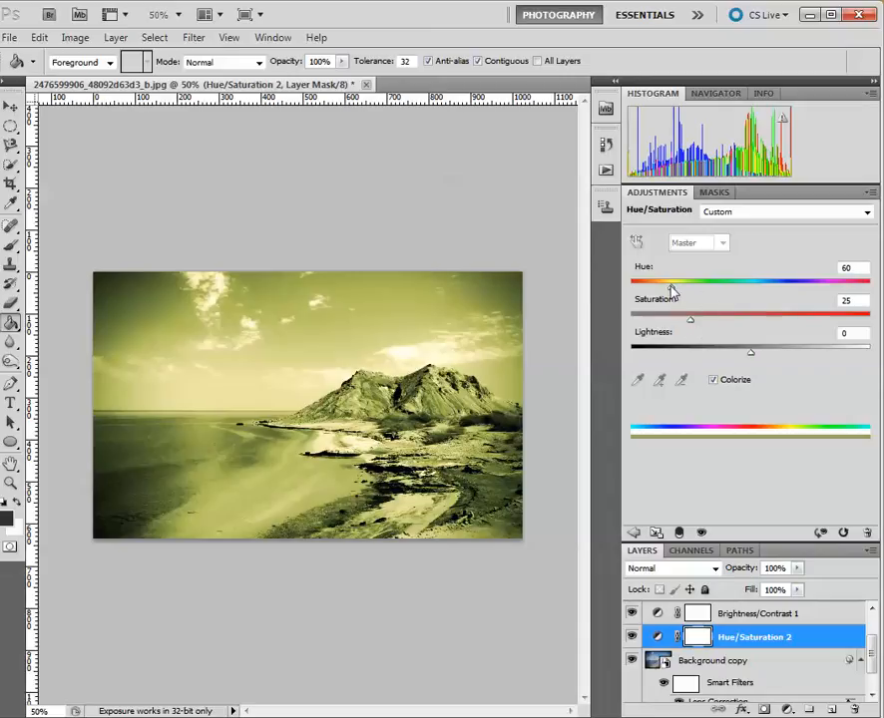
pyautogui.moveTo(675, 289); pyautogui.dragTo(650, 289)
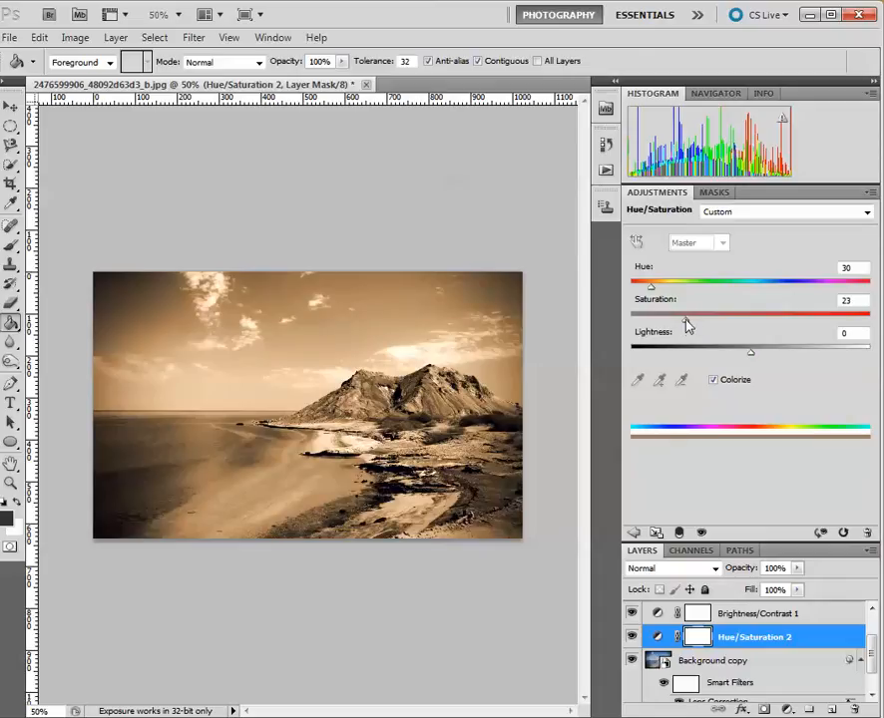
pyautogui.moveTo(690, 320); pyautogui.dragTo(675, 321)
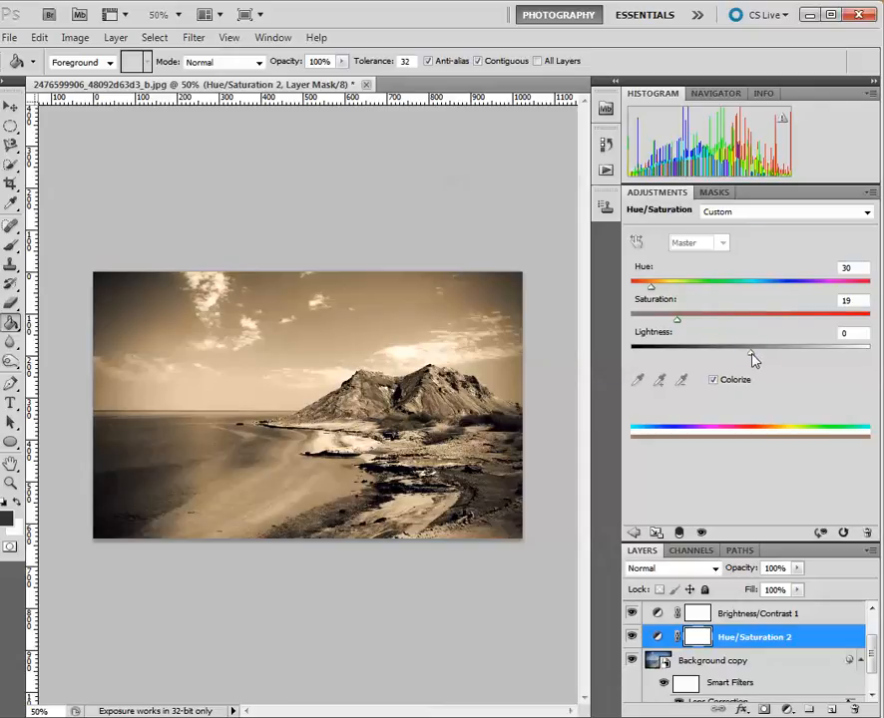
pyautogui.moveTo(751, 357); pyautogui.dragTo(757, 358)
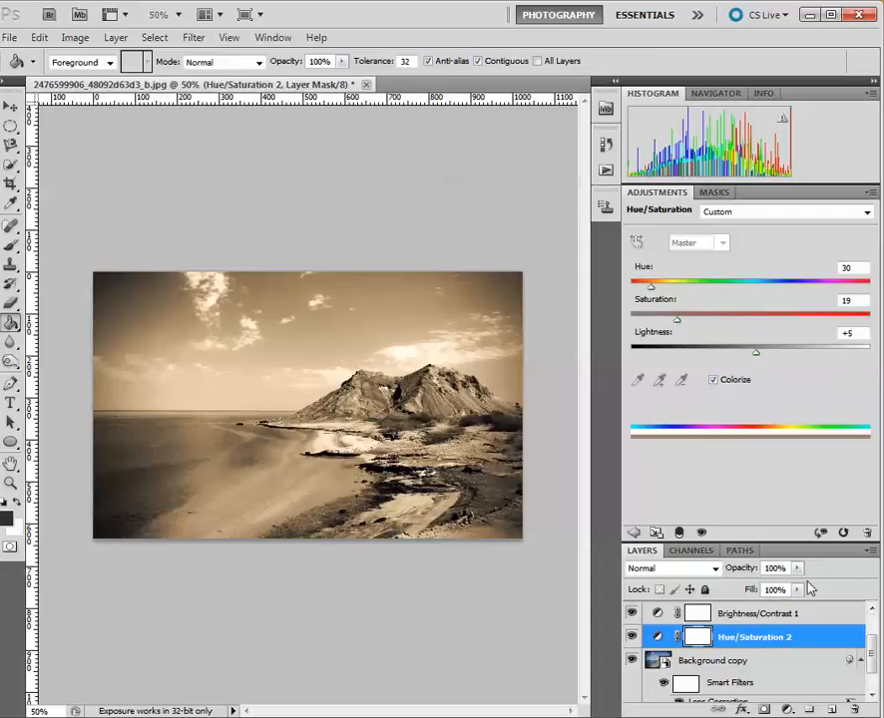
# Set the opacity of the new sepia Hue/Saturation layer to 50%.
pyautogui.moveTo(872, 648); pyautogui.dragTo(875, 684)
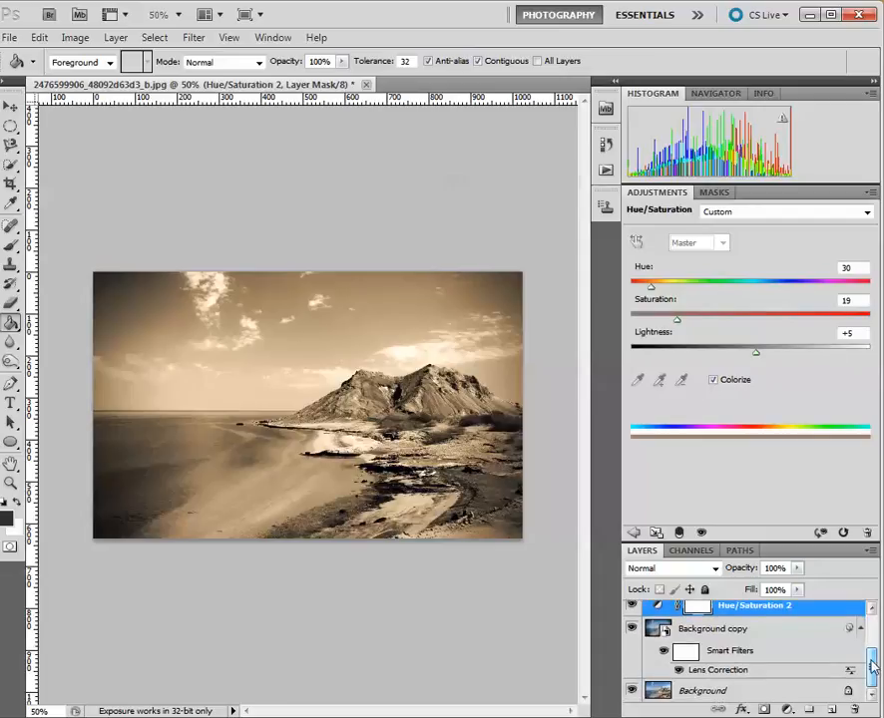
pyautogui.click(797, 567)
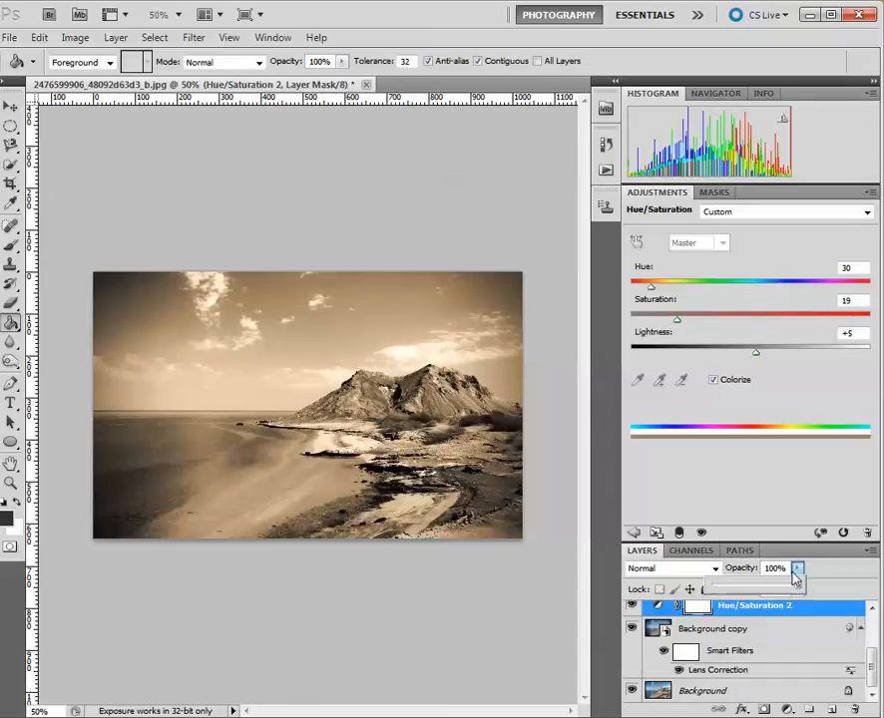
pyautogui.click(748, 523)
pyautogui.write('50')
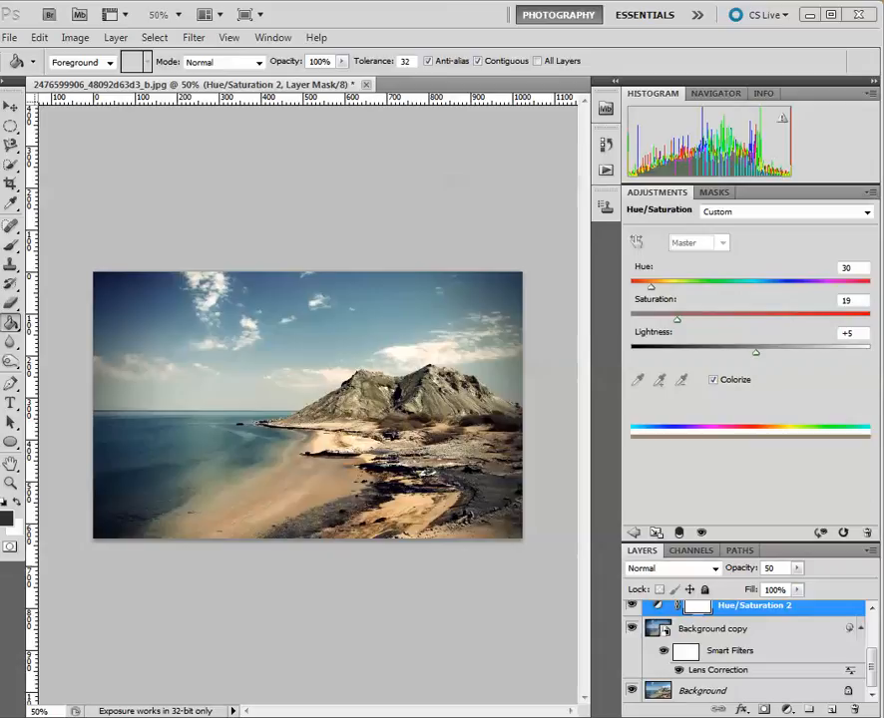
# Add a solid color fill layer in pinkish red f30e64 above the sepia Hue/Saturation layer.
pyautogui.click(787, 709)
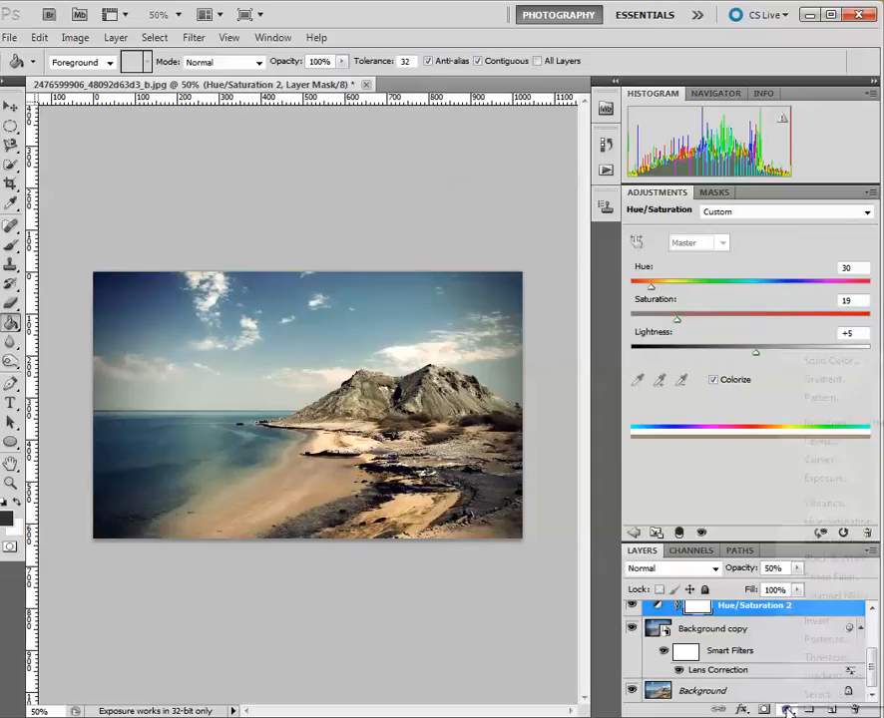
pyautogui.click(787, 709)
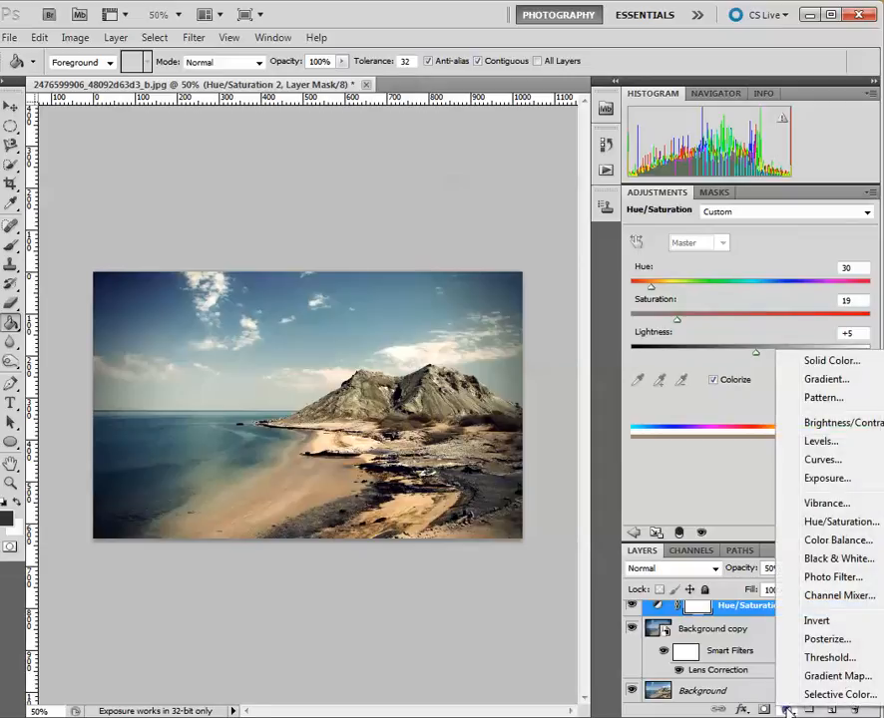
pyautogui.click(865, 370)
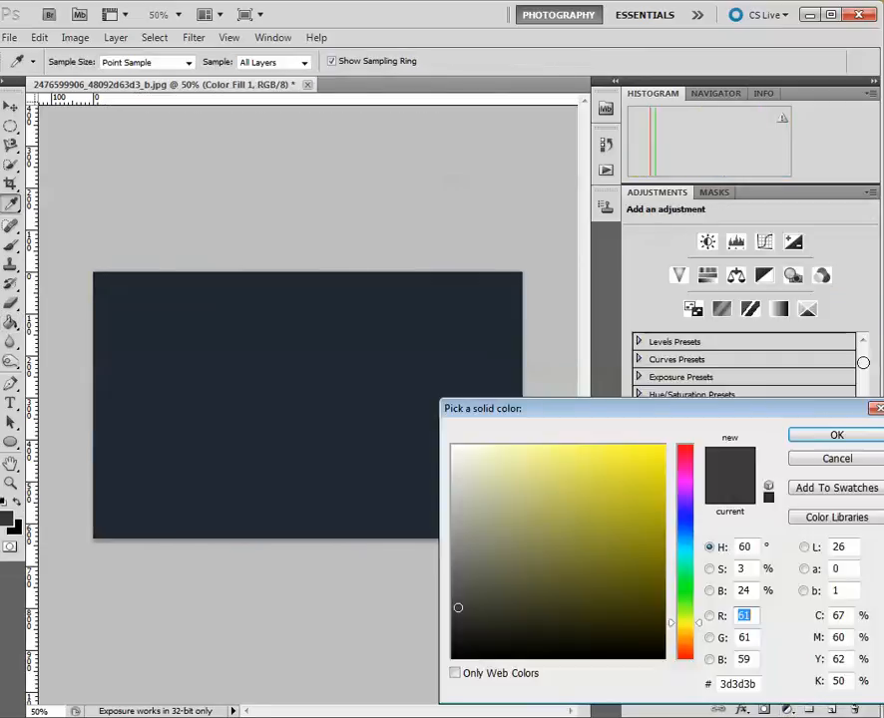
pyautogui.click(684, 462)
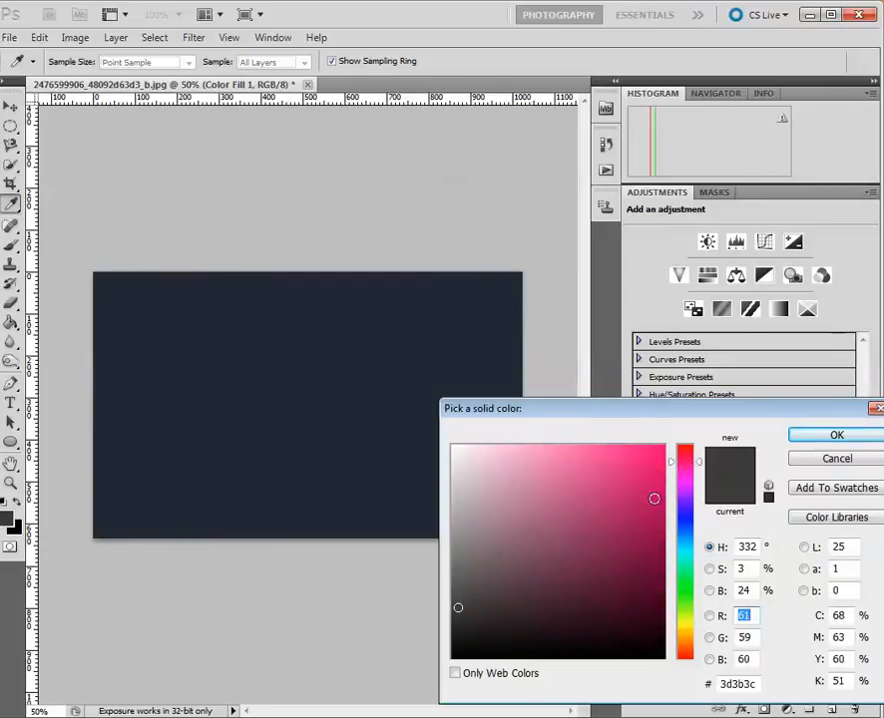
pyautogui.click(698, 461)
pyautogui.click(700, 465)
pyautogui.click(652, 455)
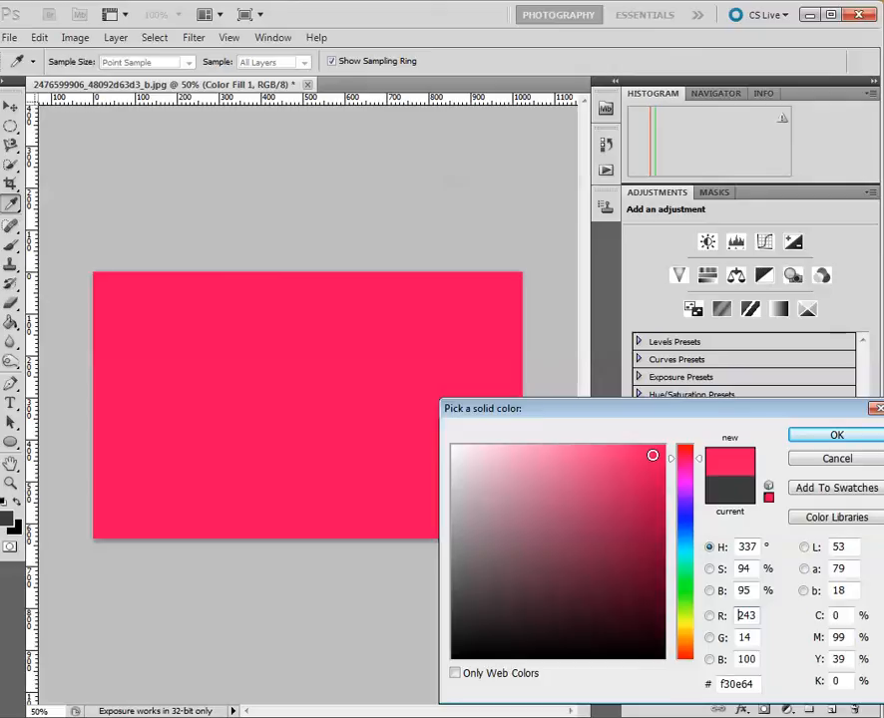
pyautogui.click(797, 439)
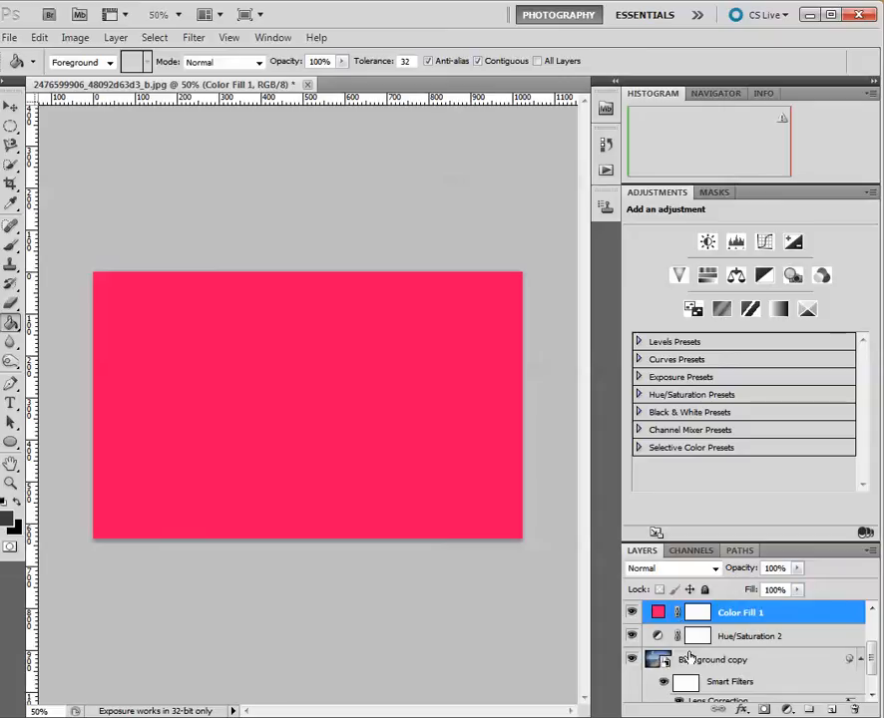
# Set the opacity of the pinkish-red color fill layer to 5%.
pyautogui.click(741, 567)
pyautogui.write('5')
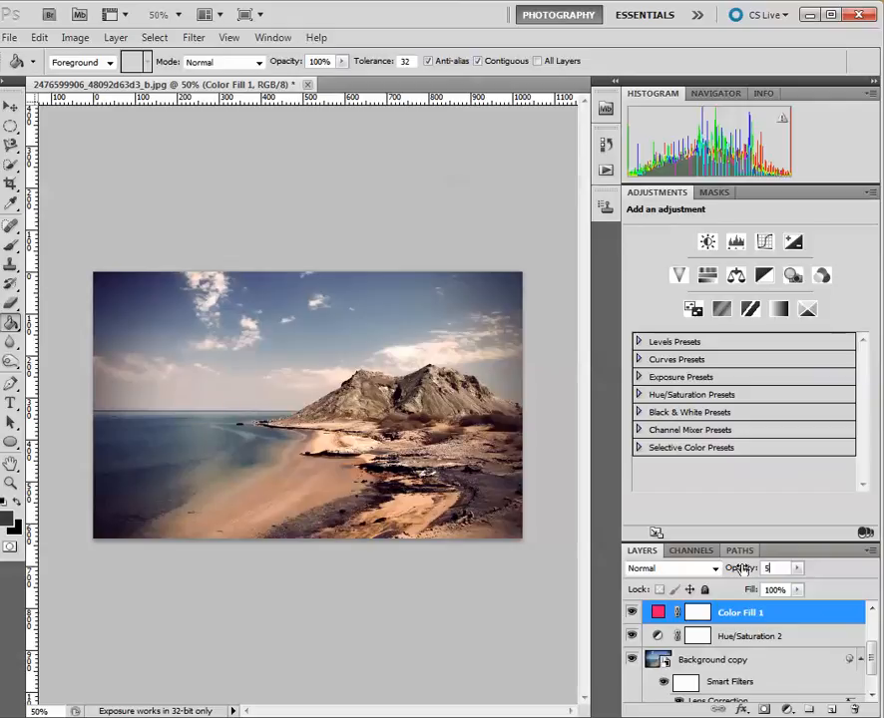
pyautogui.click(797, 567)
pyautogui.moveTo(793, 585); pyautogui.dragTo(754, 569)
pyautogui.click(790, 568)
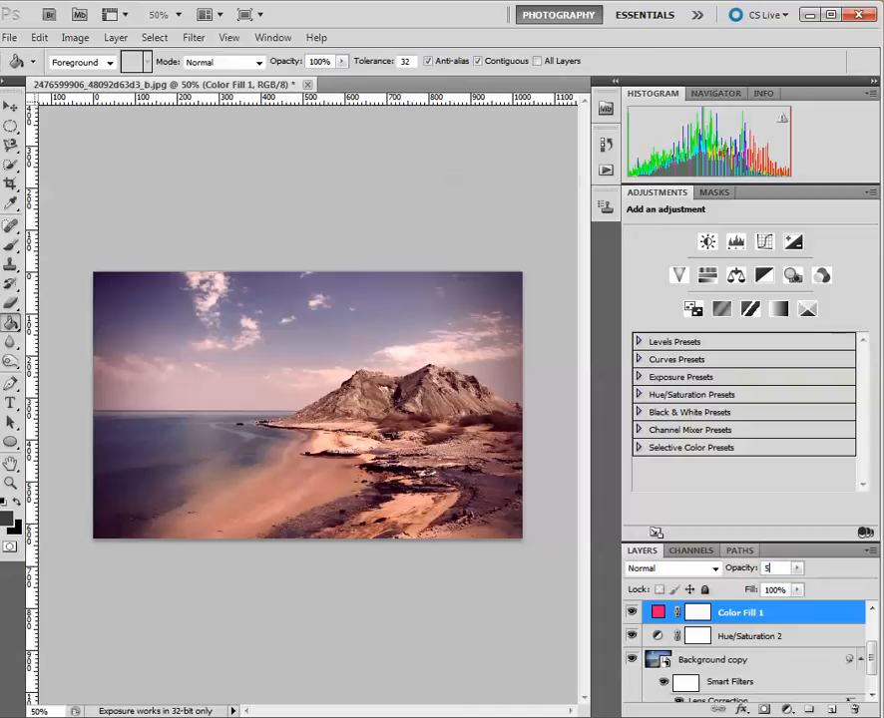
pyautogui.write('5')
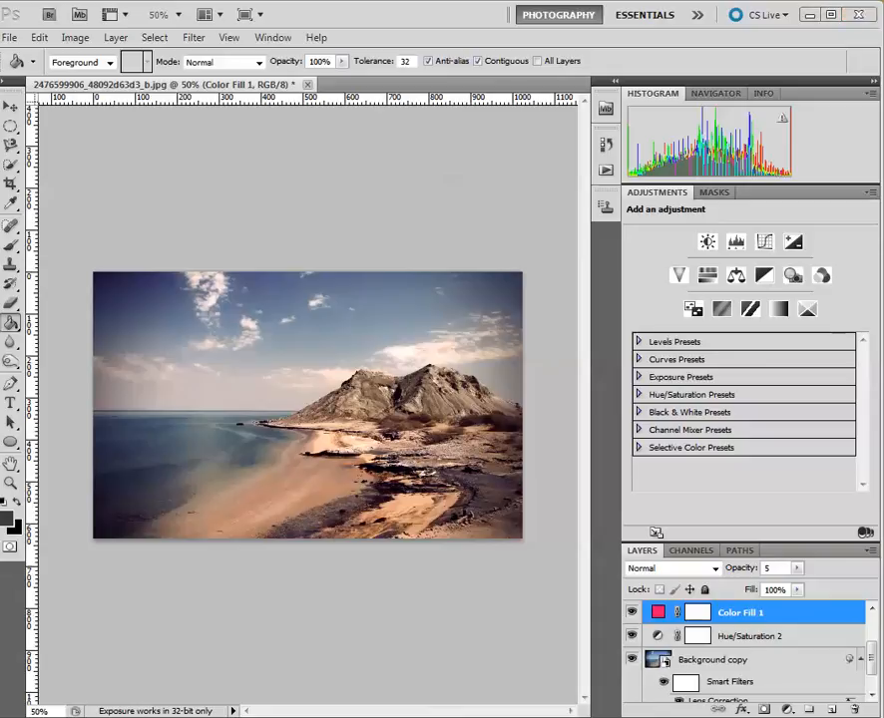
# Examine the finished photo fitted on screen and at actual pixels, ending with the whole image fitted on screen.
pyautogui.click(227, 38)
pyautogui.click(228, 39)
pyautogui.click(229, 40)
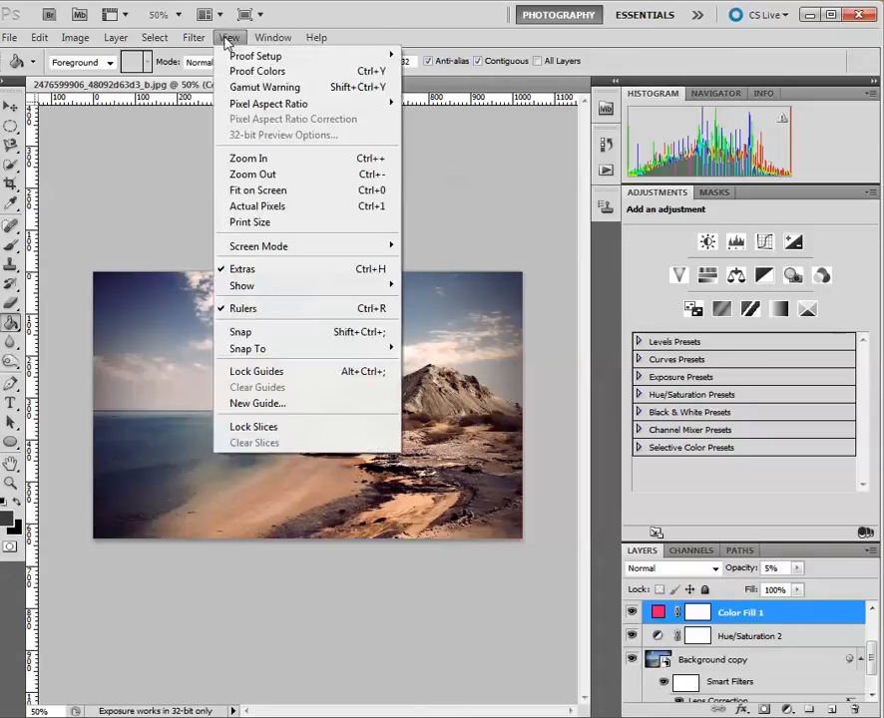
pyautogui.click(299, 190)
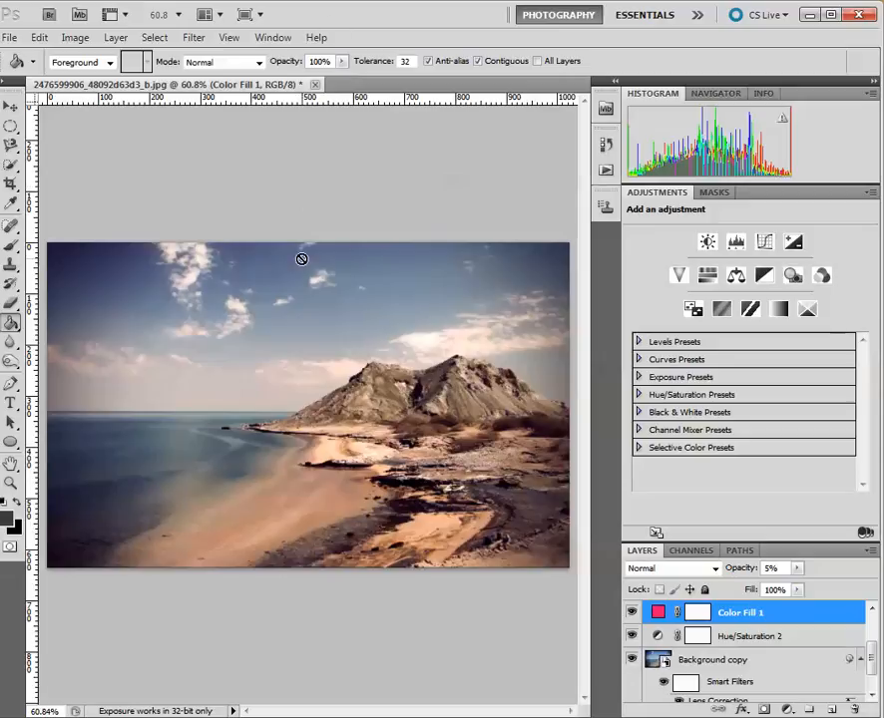
pyautogui.click(229, 37)
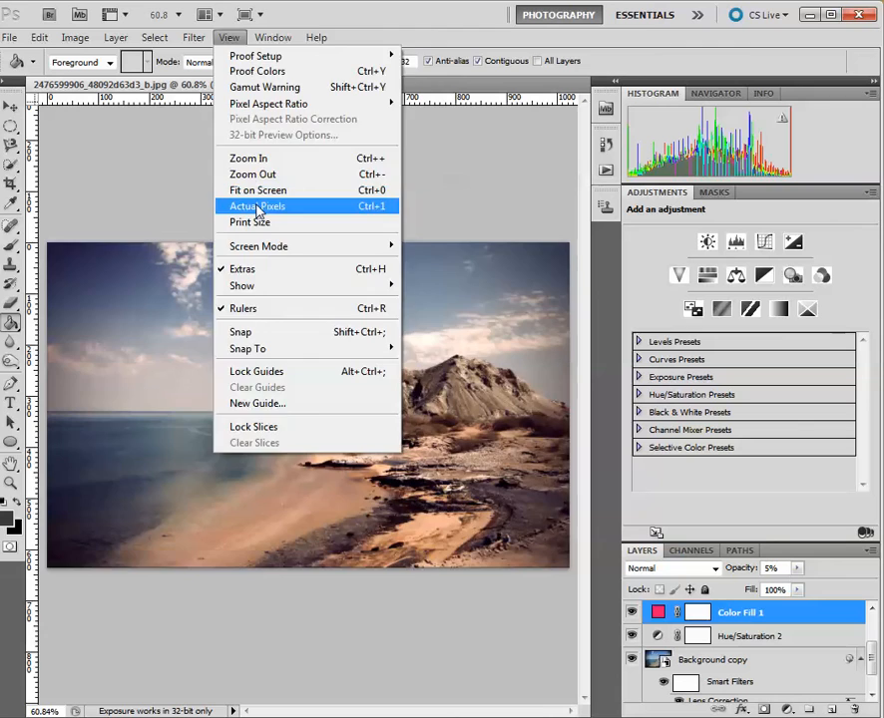
pyautogui.click(257, 207)
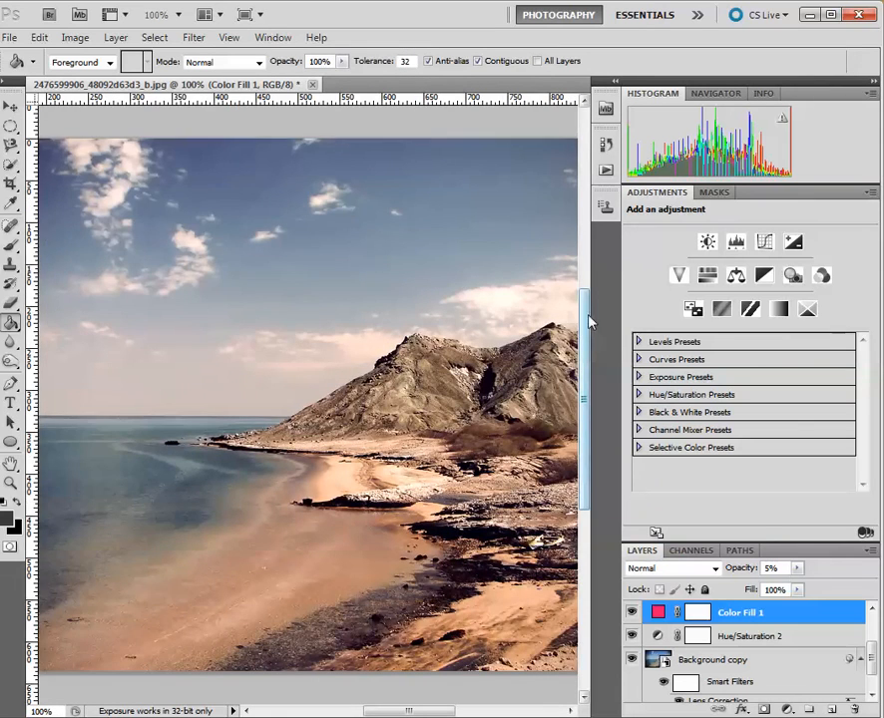
pyautogui.moveTo(589, 321); pyautogui.dragTo(617, 325)
pyautogui.click(229, 37)
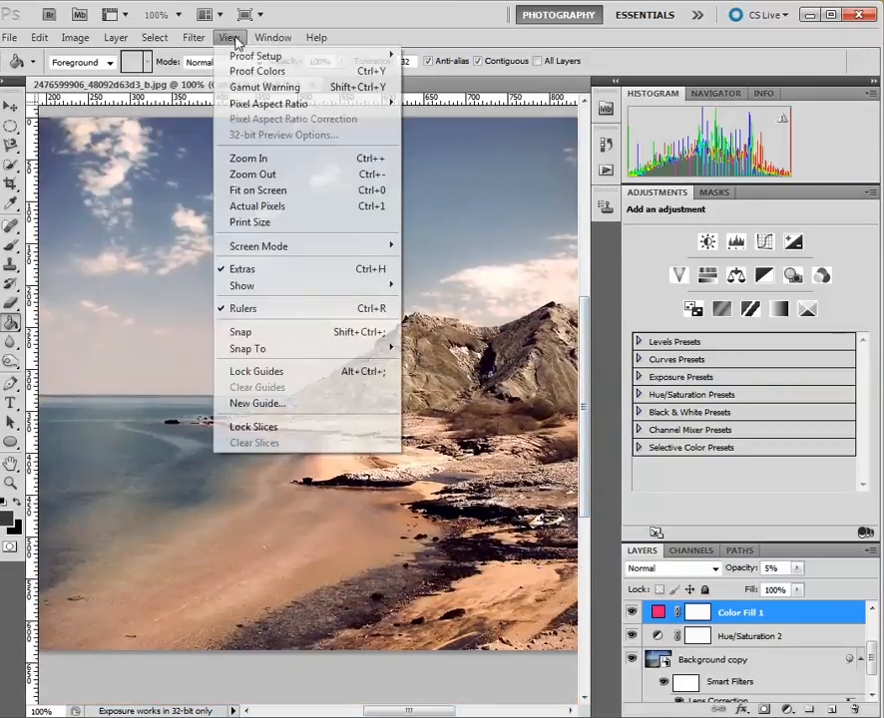
pyautogui.click(284, 190)
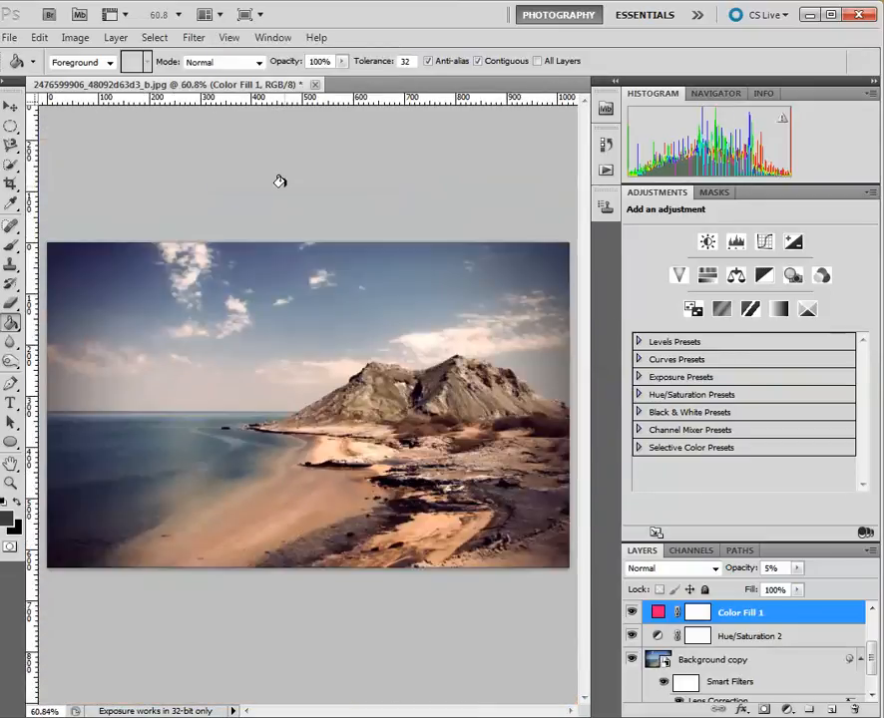